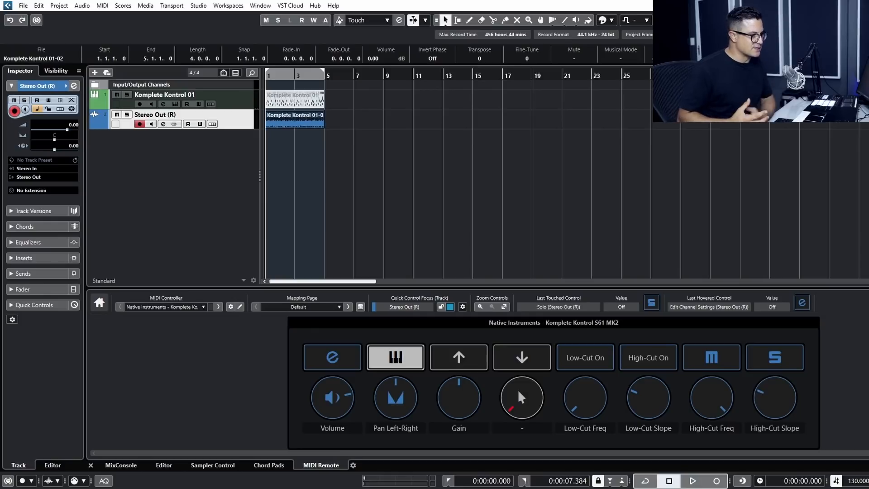
Deselect the audio event and show the MIDI Remote in the lower zone.
{"action": "left_click", "coordinate": [334, 206]}
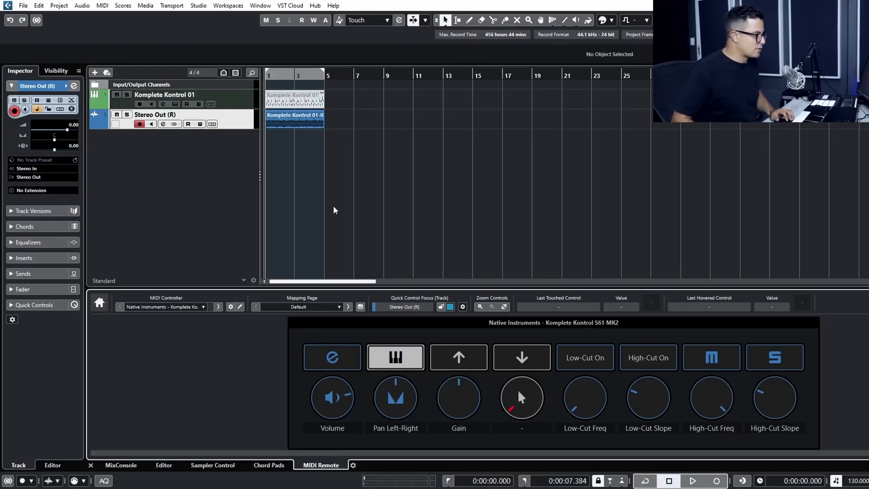
{"action": "key", "text": "ctrl+alt+e"}
{"action": "key", "text": "ctrl+alt+e"}
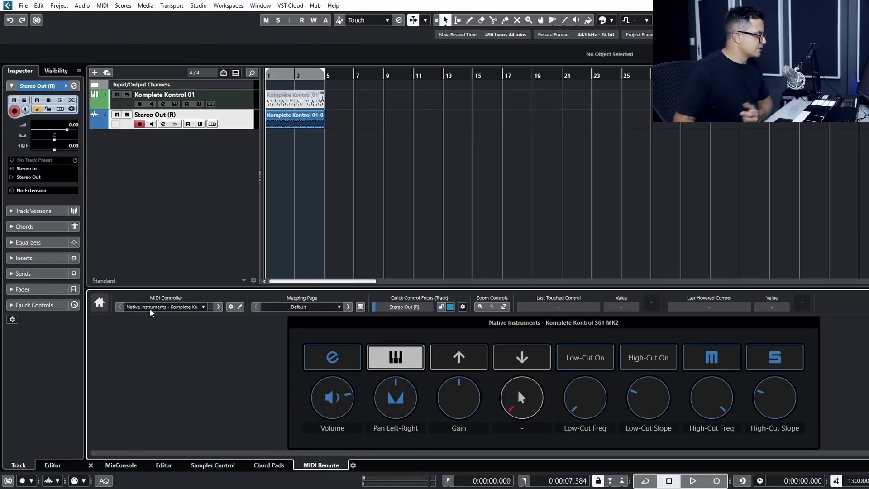
{"action": "left_click", "coordinate": [268, 466]}
{"action": "left_click", "coordinate": [338, 467]}
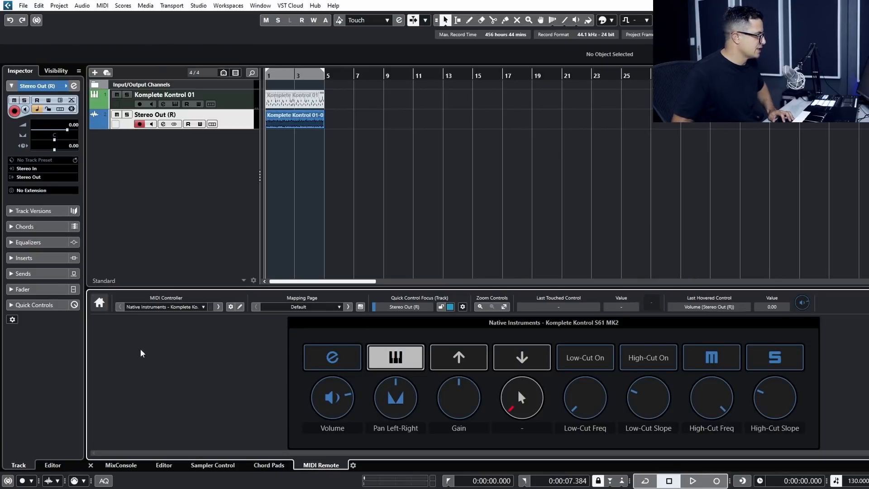
Open the Native Instruments Maschine MK3 mapping from the MIDI Remote overview and enlarge the lower zone to examine its assignments.
{"action": "left_click", "coordinate": [99, 302]}
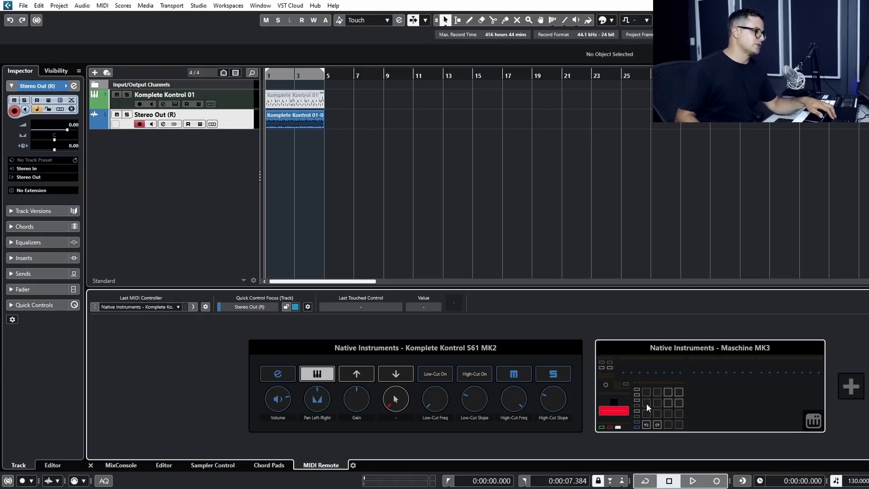
{"action": "left_click", "coordinate": [689, 414]}
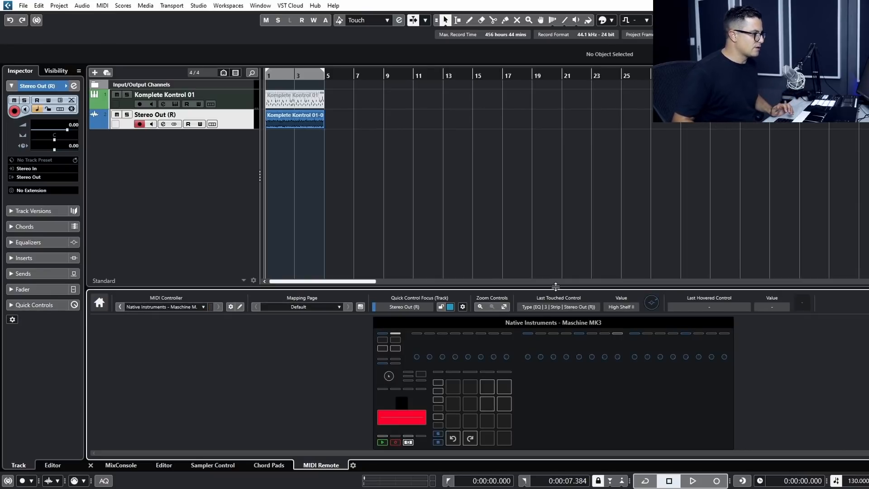
{"action": "left_click_drag", "start_coordinate": [555, 285], "coordinate": [572, 145]}
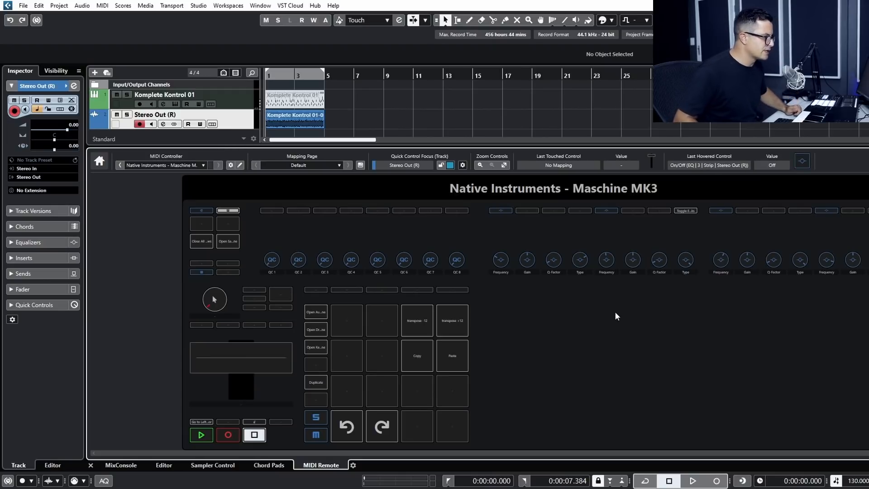
Switch the MIDI Remote back to the Komplete Kontrol S61 MK2 surface and reduce the lower zone's height.
{"action": "left_click", "coordinate": [94, 166]}
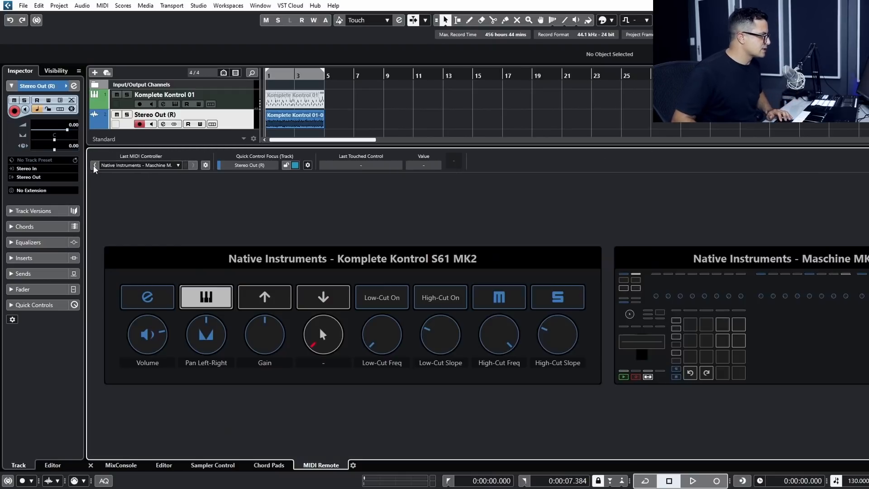
{"action": "left_click", "coordinate": [362, 330]}
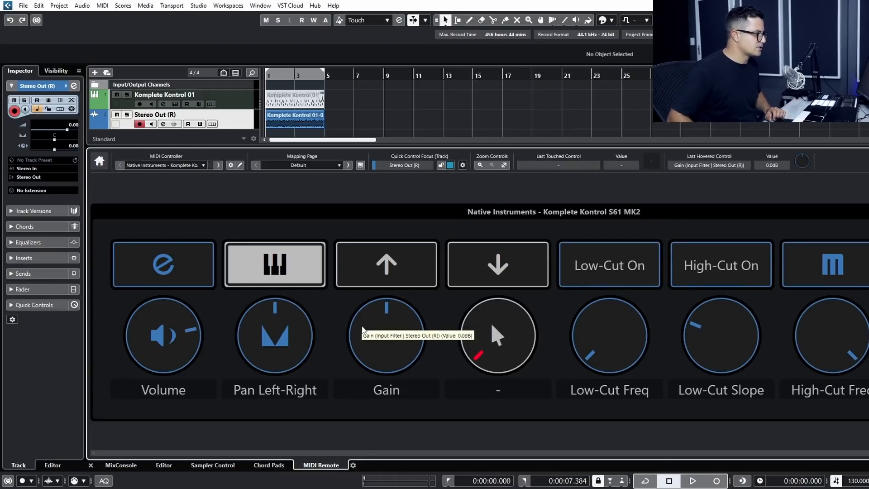
{"action": "left_click_drag", "start_coordinate": [470, 147], "coordinate": [475, 322]}
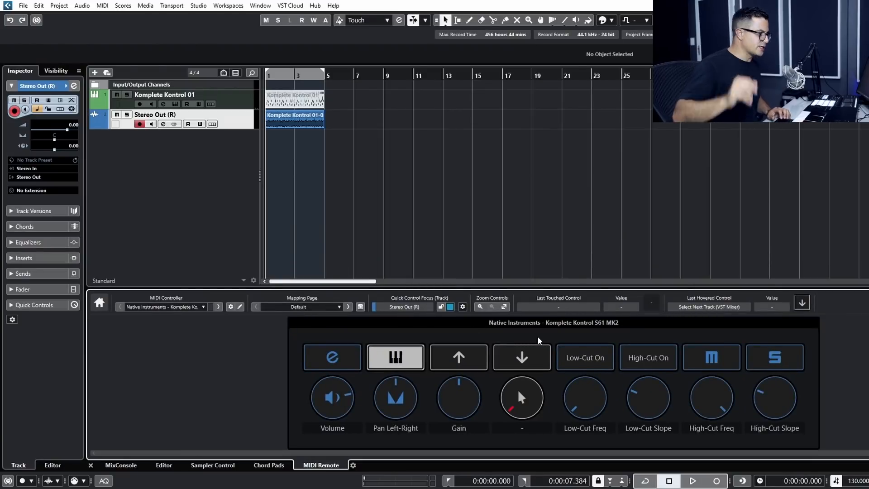
View and close the Stereo Out (R) channel settings, and play the project briefly.
{"action": "left_click", "coordinate": [163, 124]}
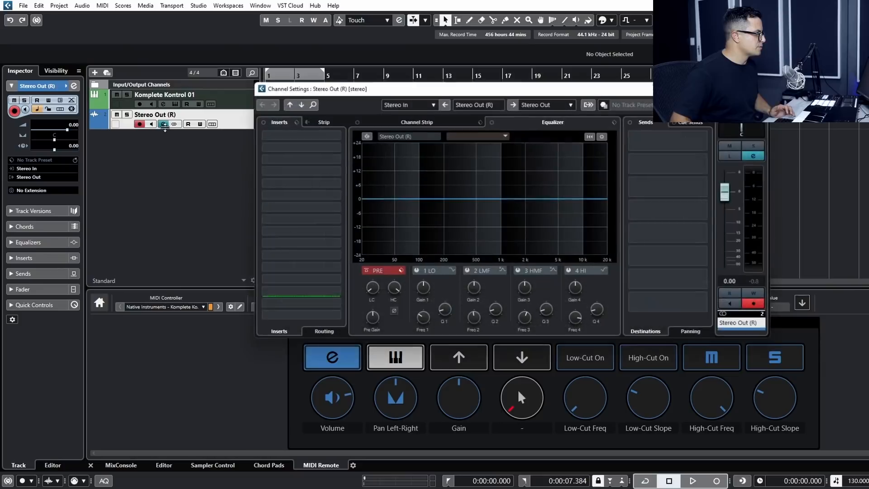
{"action": "left_click", "coordinate": [768, 86]}
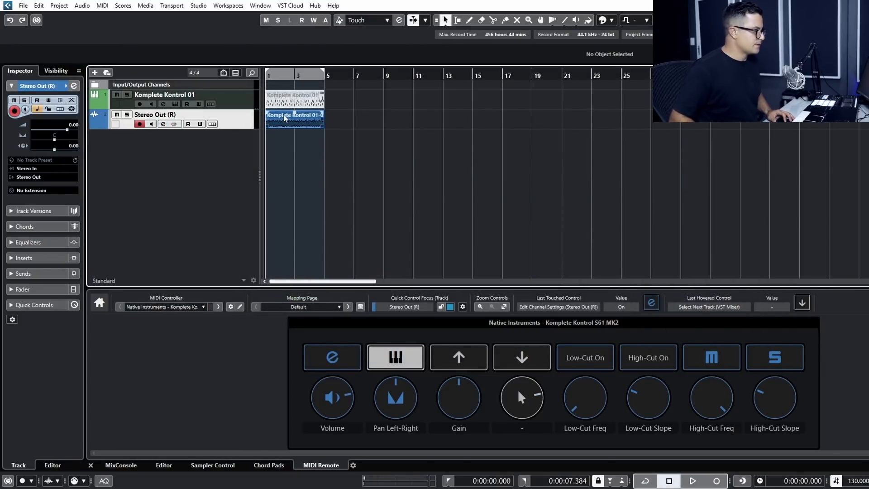
{"action": "key", "text": "space"}
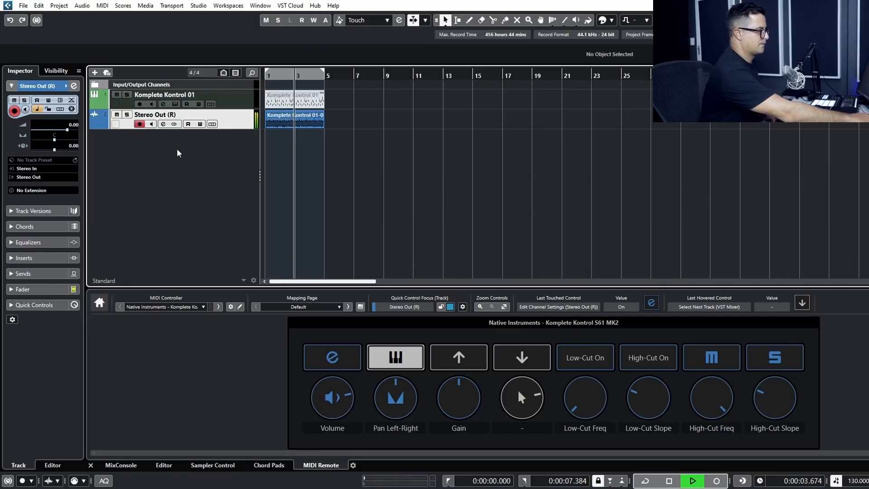
{"action": "key", "text": "space"}
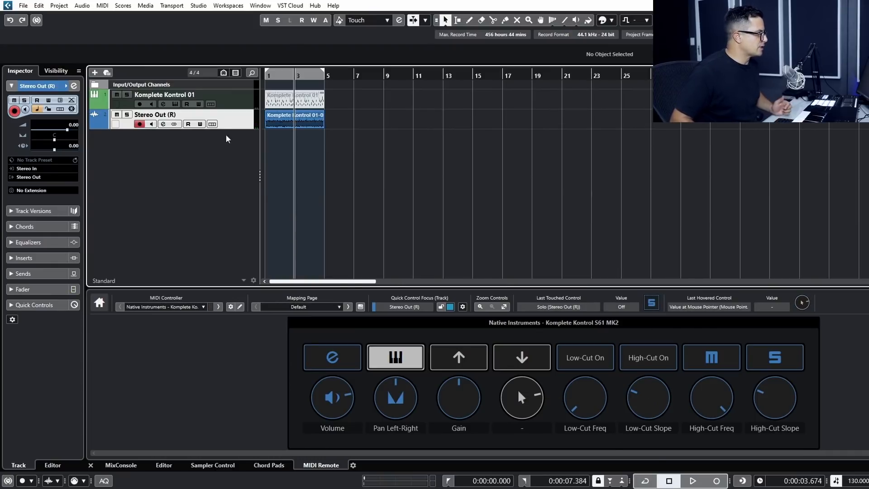
Open the Stereo Out (R) channel settings and reposition the channel settings and Komplete Kontrol instrument windows.
{"action": "left_click", "coordinate": [163, 124]}
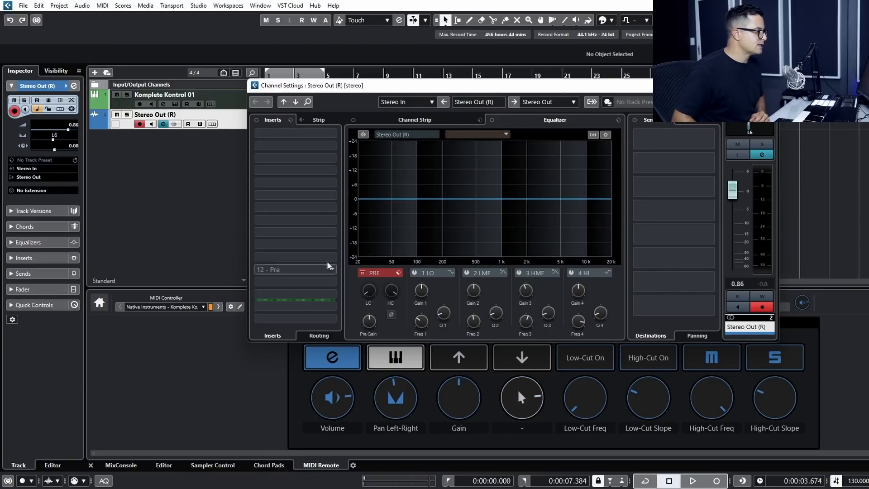
{"action": "left_click_drag", "start_coordinate": [393, 88], "coordinate": [208, 51]}
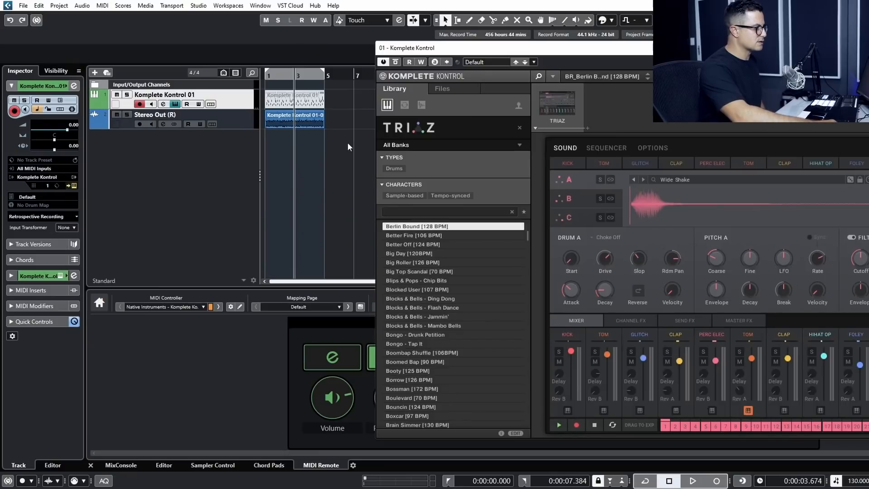
{"action": "left_click_drag", "start_coordinate": [630, 44], "coordinate": [453, 66]}
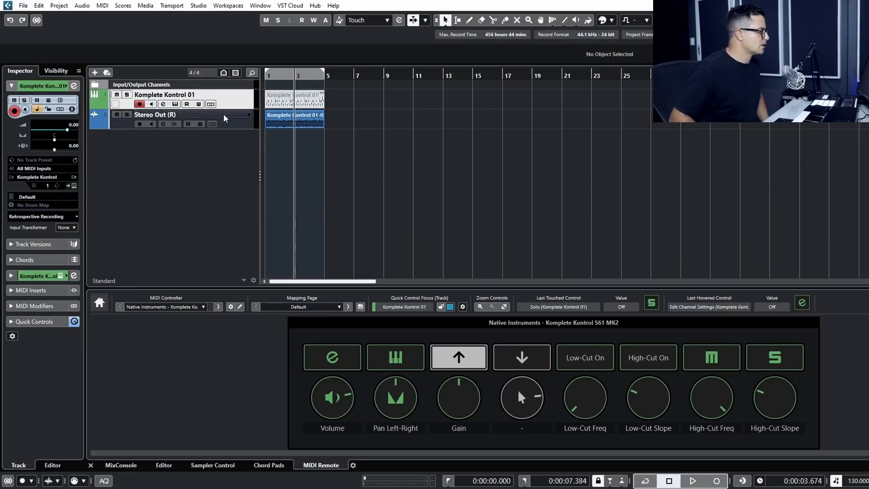
Play the project from the start with the Stereo Out (R) track selected, and open the Komplete Kontrol S61 MK2 surface editor.
{"action": "left_click", "coordinate": [226, 115]}
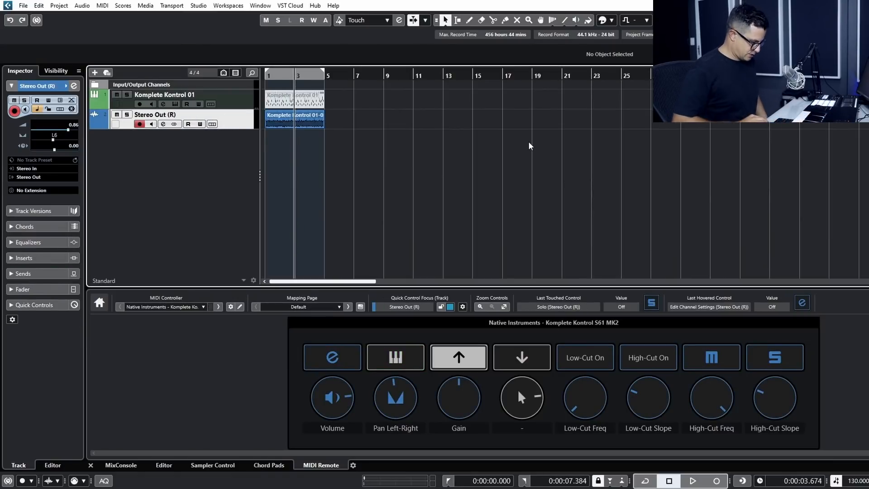
{"action": "key", "text": "KP_Decimal"}
{"action": "key", "text": "space"}
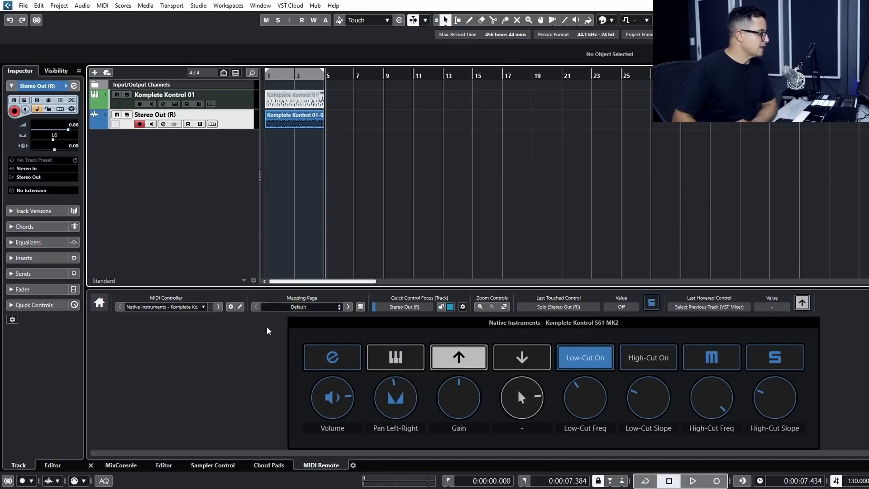
{"action": "left_click", "coordinate": [240, 308]}
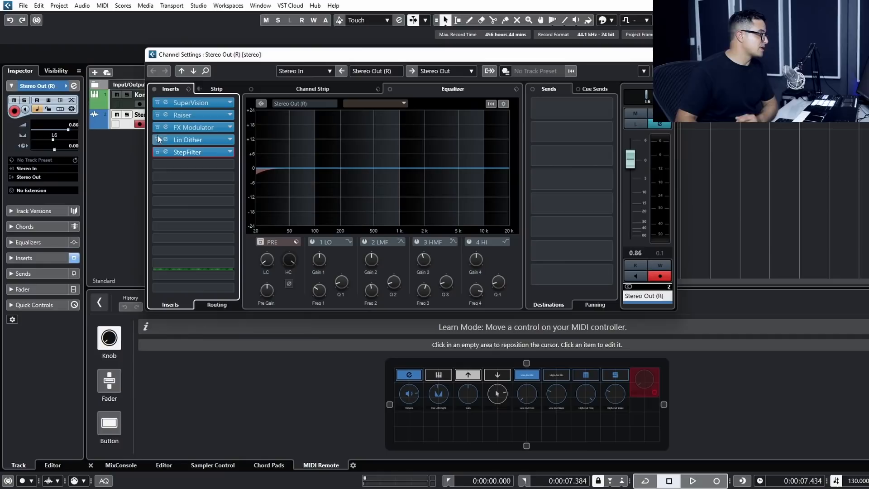
Open the StepFilter insert on Stereo Out (R) and adjust its cutoff randomization amount.
{"action": "left_click", "coordinate": [188, 152]}
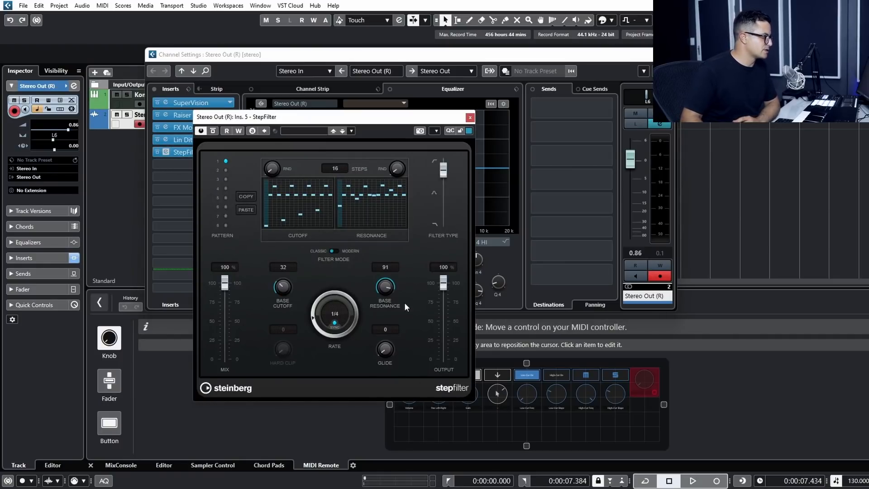
{"action": "left_click_drag", "start_coordinate": [273, 170], "coordinate": [281, 129]}
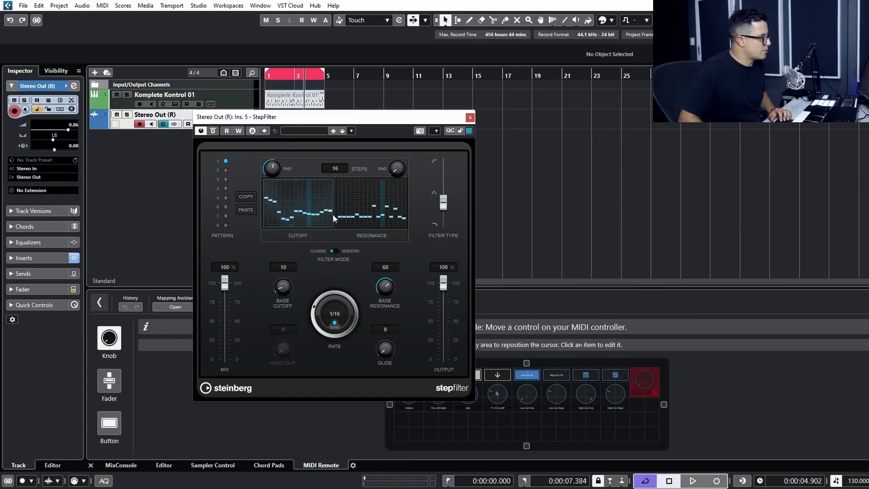
{"action": "mouse_move", "coordinate": [273, 170]}
{"action": "left_mouse_down"}
{"action": "mouse_move", "coordinate": [280, 216]}
{"action": "mouse_move", "coordinate": [278, 182]}
{"action": "left_mouse_up"}
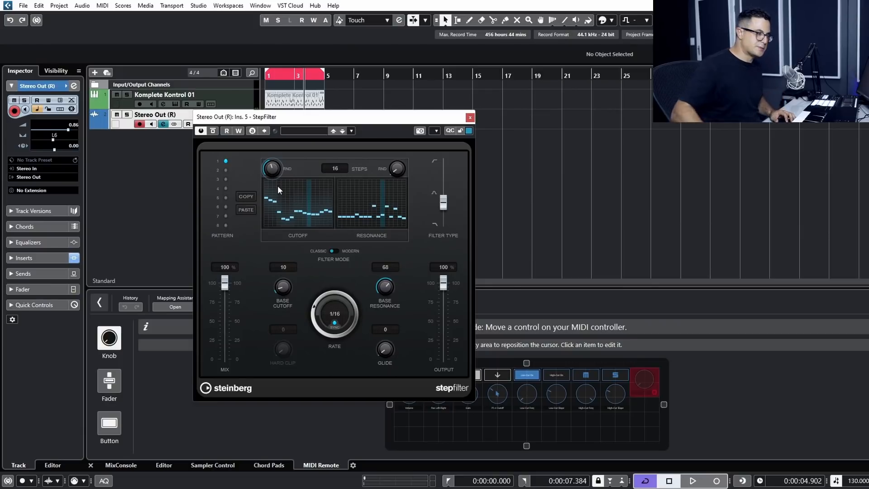
Adjust StepFilter's filter type fader while auditioning the loop, and close the plug-in.
{"action": "key", "text": "space"}
{"action": "left_click_drag", "start_coordinate": [444, 207], "coordinate": [444, 192]}
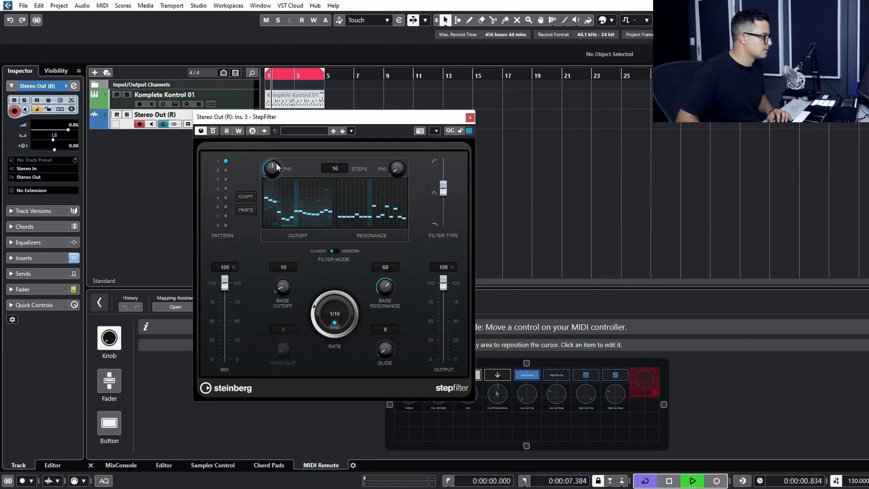
{"action": "mouse_move", "coordinate": [443, 188]}
{"action": "left_mouse_down"}
{"action": "mouse_move", "coordinate": [447, 205]}
{"action": "mouse_move", "coordinate": [445, 179]}
{"action": "left_mouse_up"}
{"action": "key", "text": "space"}
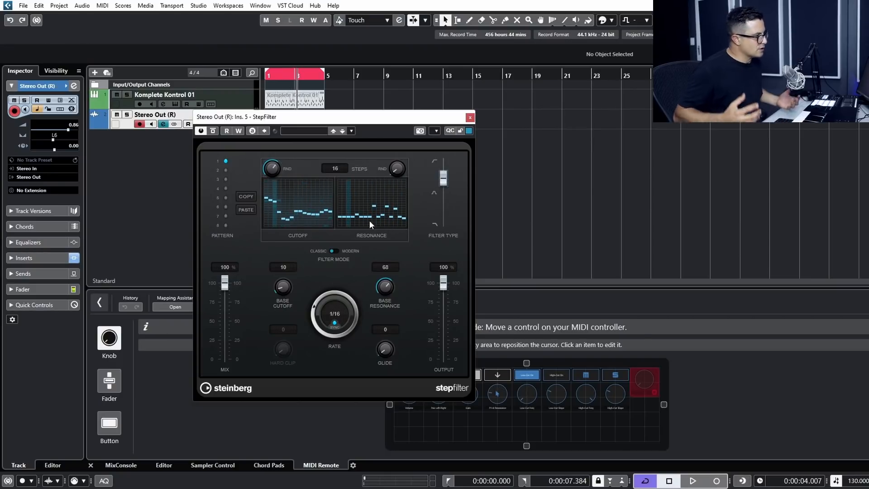
{"action": "left_click", "coordinate": [470, 117]}
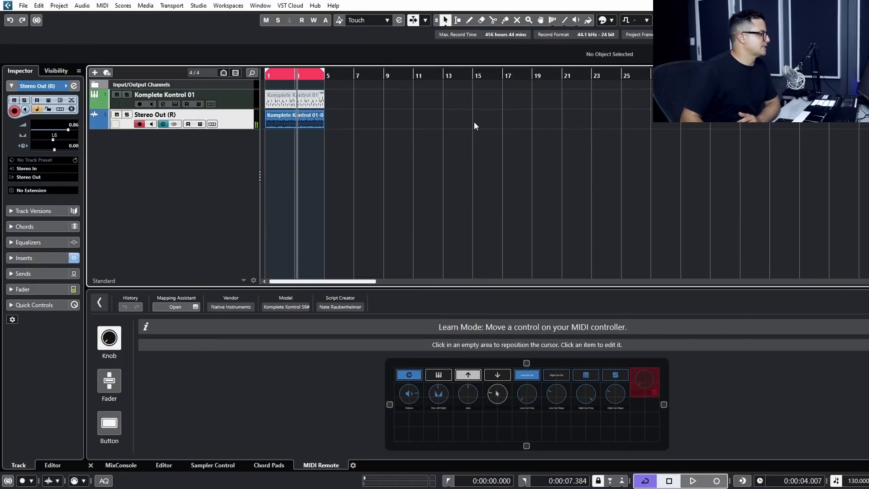
Open the Raiser insert from the Stereo Out (R) channel settings and move its window clear of the channel settings.
{"action": "left_click", "coordinate": [164, 123]}
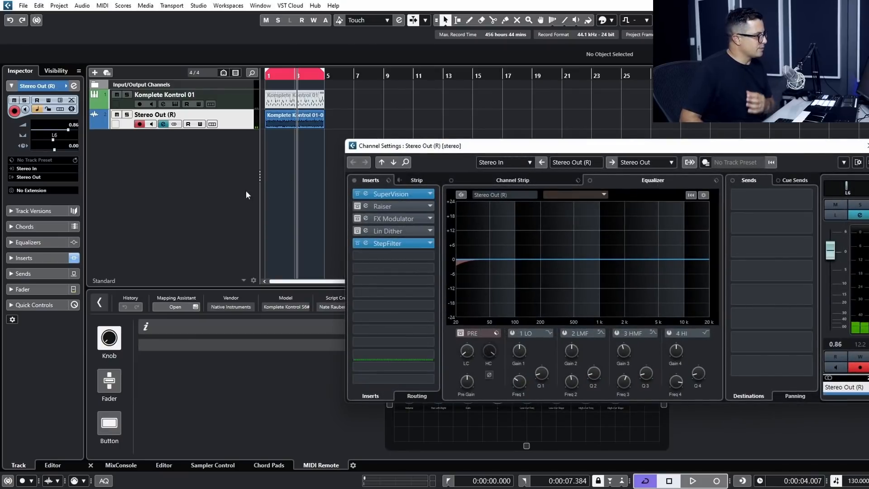
{"action": "left_click", "coordinate": [363, 205]}
{"action": "left_click_drag", "start_coordinate": [738, 118], "coordinate": [150, 129]}
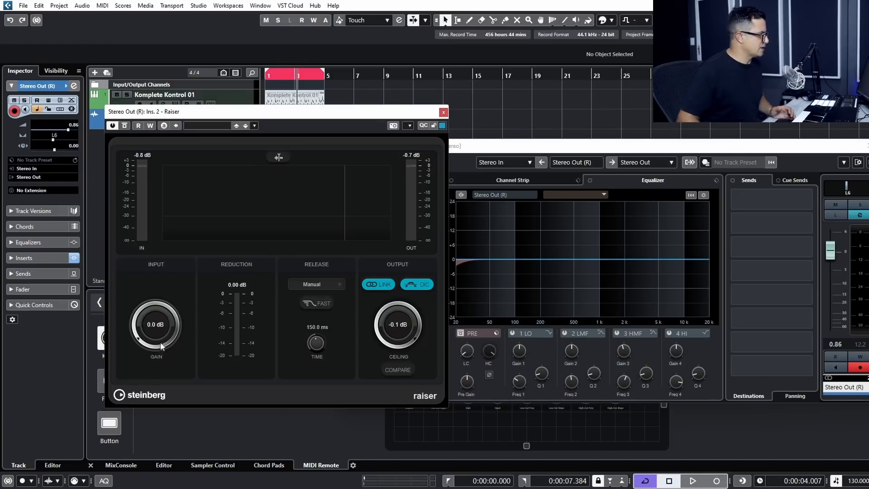
Raise Raiser's input gain to 11.8 dB while playing the loop from the start.
{"action": "key", "text": "period"}
{"action": "key", "text": "space"}
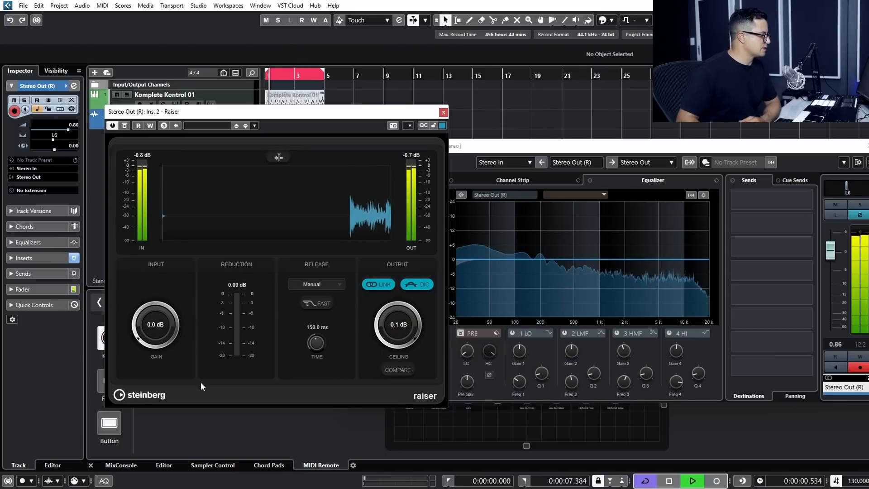
{"action": "left_click_drag", "start_coordinate": [167, 327], "coordinate": [196, 169]}
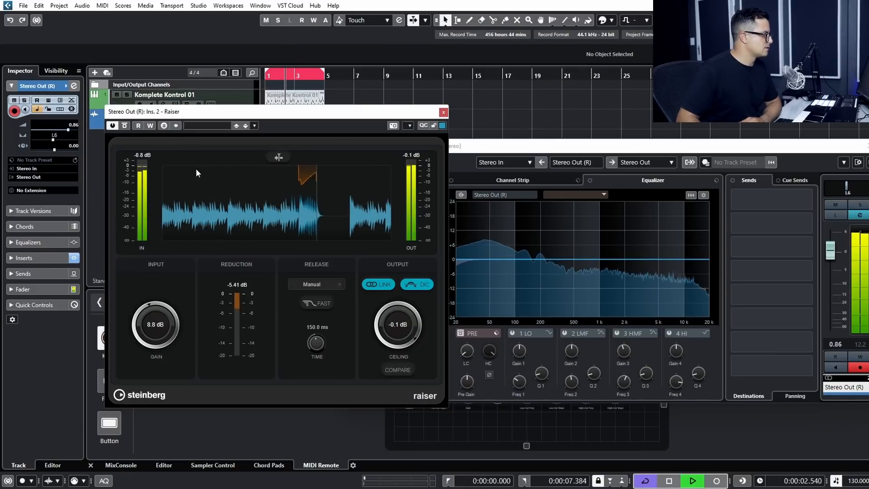
{"action": "mouse_move", "coordinate": [195, 112]}
{"action": "left_mouse_down"}
{"action": "mouse_move", "coordinate": [306, 248]}
{"action": "mouse_move", "coordinate": [307, 239]}
{"action": "mouse_move", "coordinate": [292, 319]}
{"action": "mouse_move", "coordinate": [192, 117]}
{"action": "left_mouse_up"}
{"action": "left_click_drag", "start_coordinate": [160, 330], "coordinate": [162, 292]}
{"action": "key", "text": "space"}
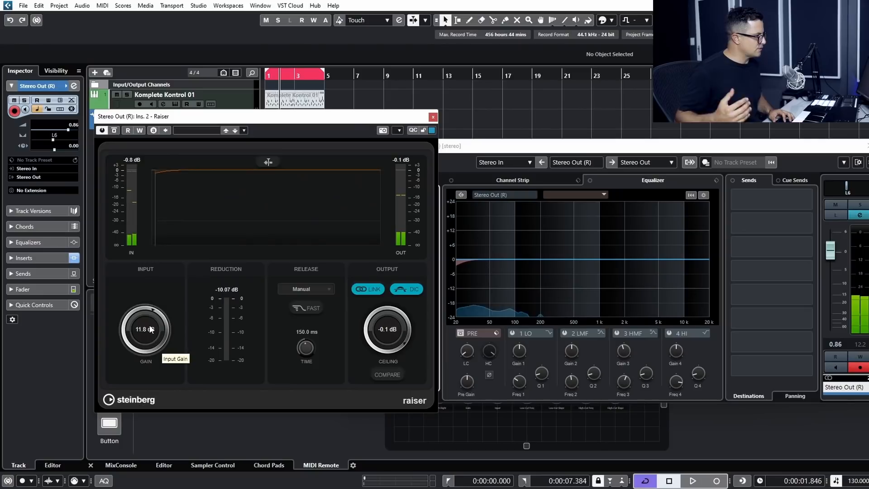
Set Raiser's input gain to 12.1 dB and enable Fast release during playback, keeping the release mode on Manual.
{"action": "key", "text": "space"}
{"action": "left_click_drag", "start_coordinate": [154, 330], "coordinate": [173, 325]}
{"action": "left_click", "coordinate": [307, 308]}
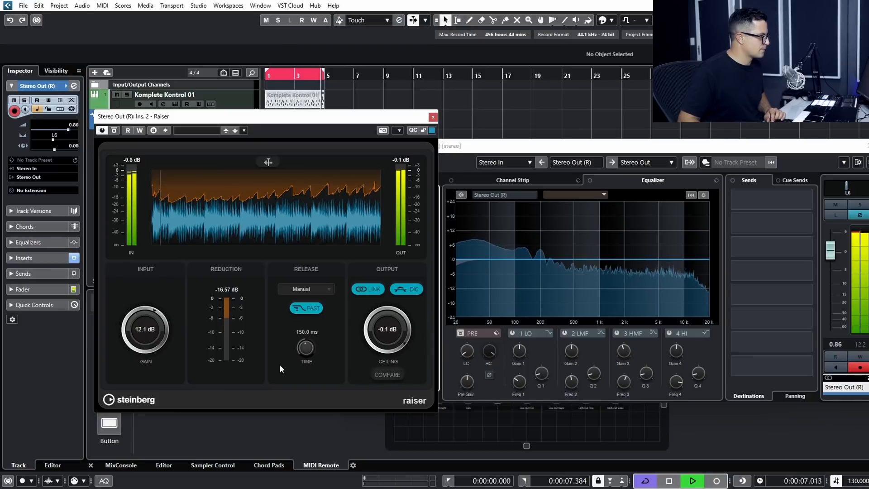
{"action": "left_click", "coordinate": [309, 288]}
{"action": "left_click", "coordinate": [357, 300]}
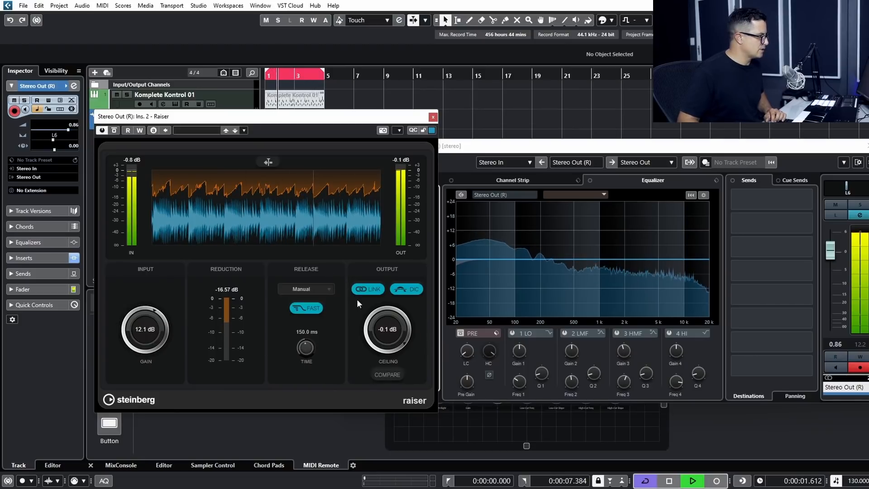
Set Raiser's release time to 76.9 ms after trying 1.0 ms, audition the loop, and lower the input gain to 9.5 dB.
{"action": "left_click_drag", "start_coordinate": [311, 350], "coordinate": [318, 389]}
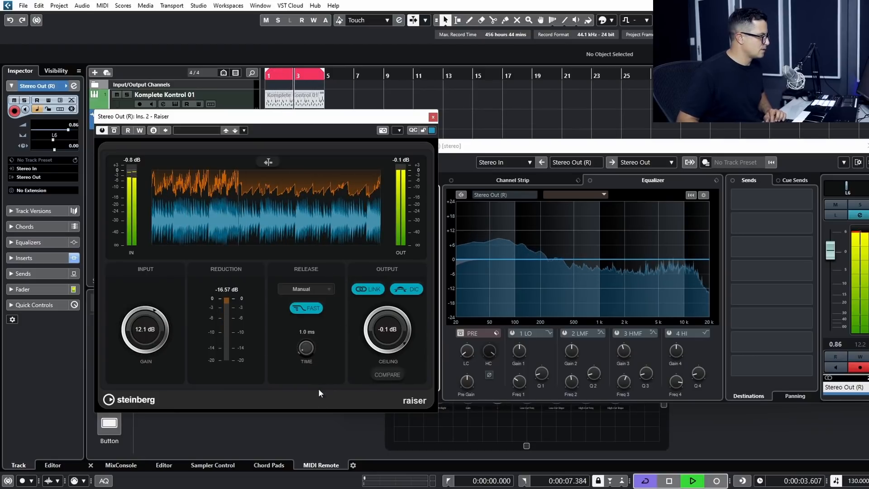
{"action": "key", "text": "space"}
{"action": "left_click_drag", "start_coordinate": [295, 344], "coordinate": [309, 310]}
{"action": "key", "text": "space"}
{"action": "key", "text": "space"}
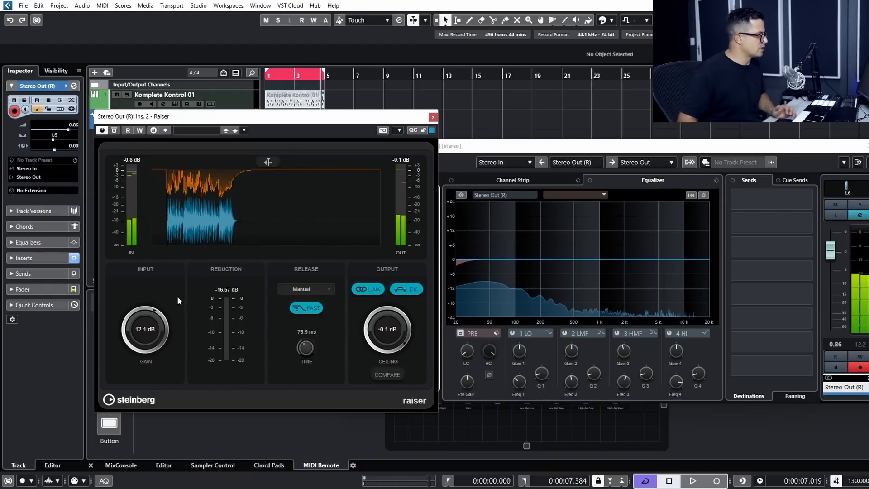
{"action": "left_click_drag", "start_coordinate": [144, 340], "coordinate": [143, 353]}
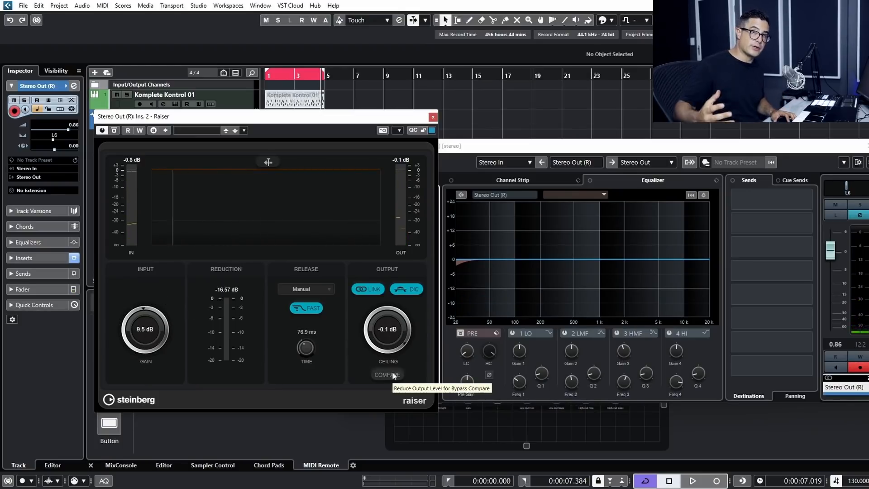
Enable Compare on Raiser's output and lower the input gain to 7.3 dB during loop playback, closing the plug-in when done.
{"action": "key", "text": "space"}
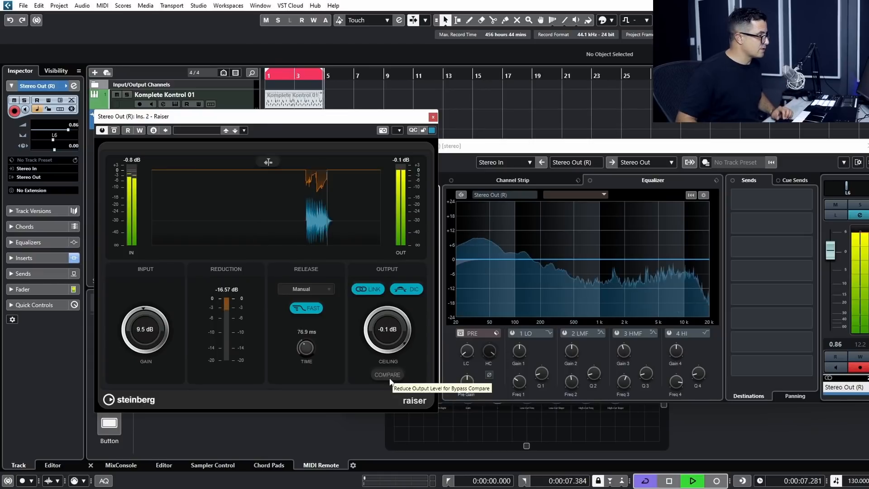
{"action": "left_click", "coordinate": [388, 375]}
{"action": "left_click_drag", "start_coordinate": [145, 333], "coordinate": [145, 362]}
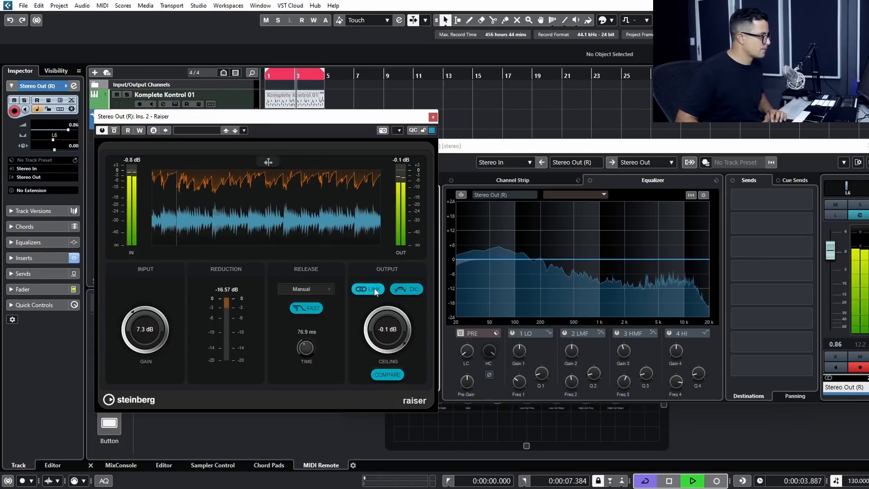
{"action": "key", "text": "space"}
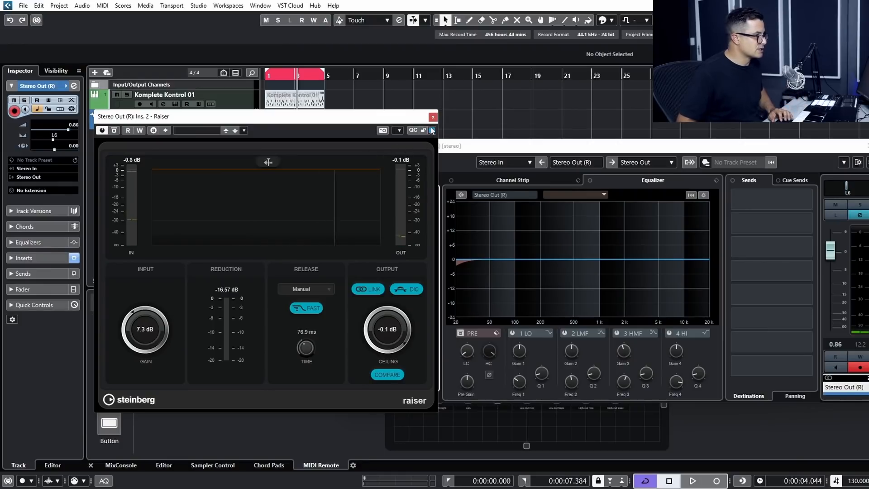
{"action": "left_click", "coordinate": [432, 116]}
Activate and open the SuperVision insert, move its window higher up, and switch its module to Wavecircle.
{"action": "left_click", "coordinate": [364, 195]}
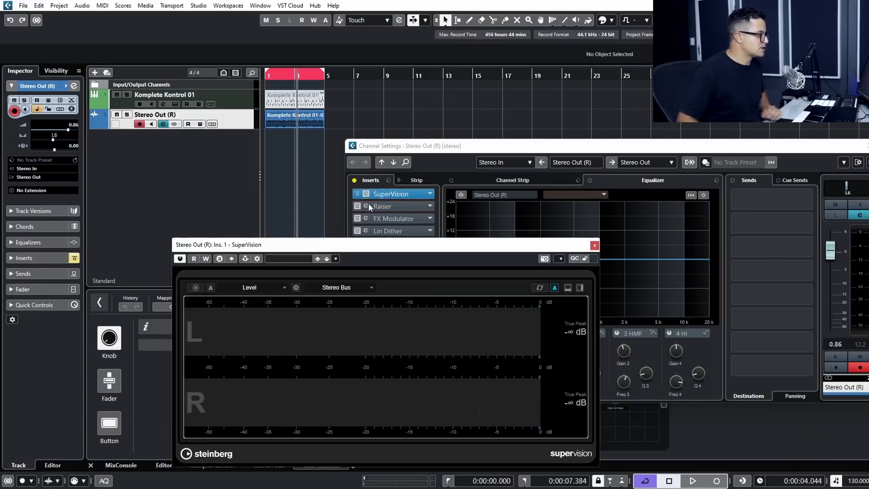
{"action": "left_click_drag", "start_coordinate": [344, 251], "coordinate": [308, 106]}
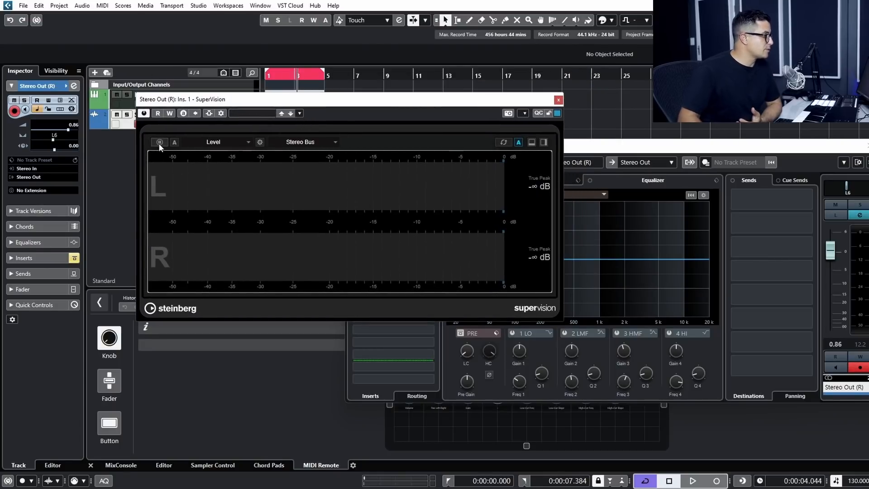
{"action": "left_click", "coordinate": [215, 145]}
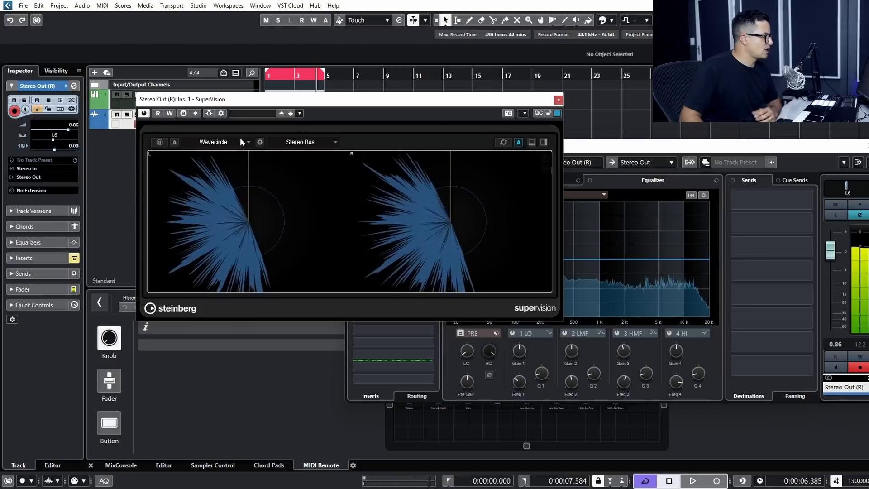
Switch SuperVision's module to Spectrum Keyboard and audition the loop twice with it.
{"action": "left_click", "coordinate": [241, 143]}
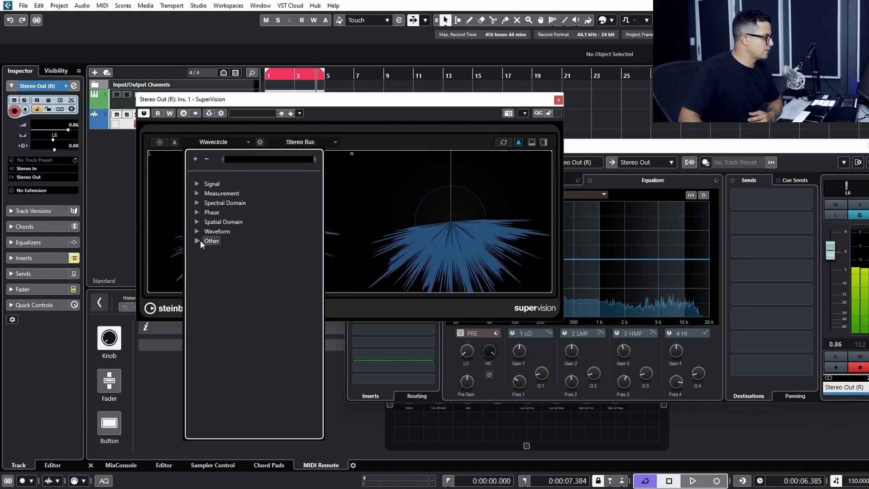
{"action": "left_click", "coordinate": [198, 240]}
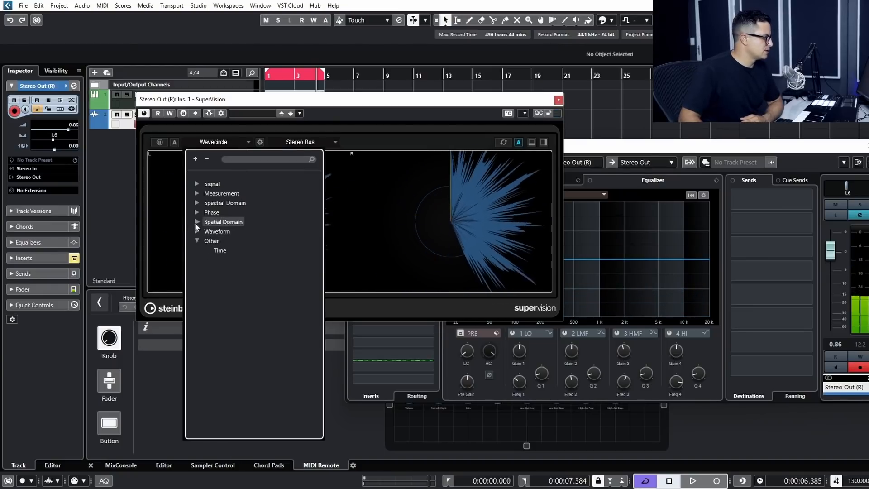
{"action": "left_click", "coordinate": [223, 243]}
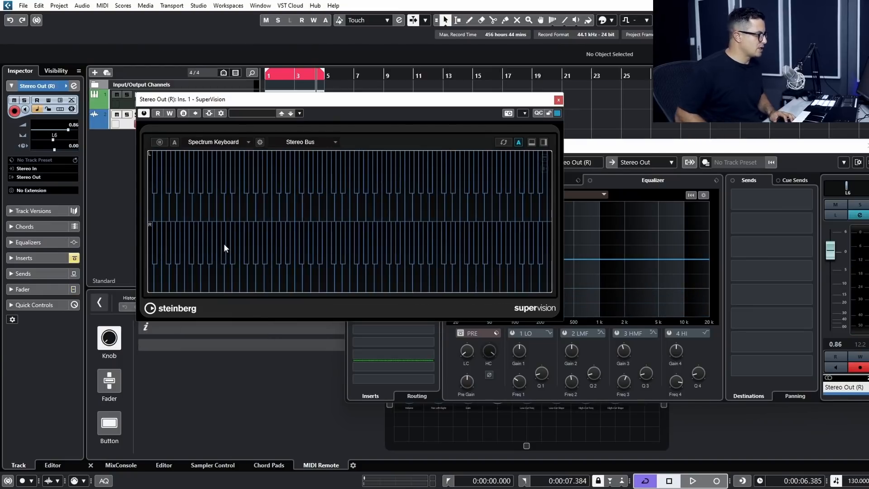
{"action": "key", "text": "space"}
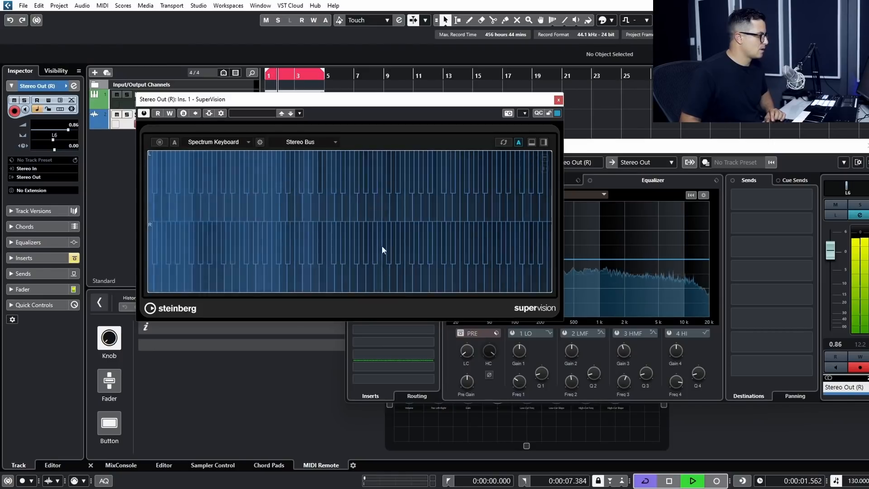
{"action": "key", "text": "space"}
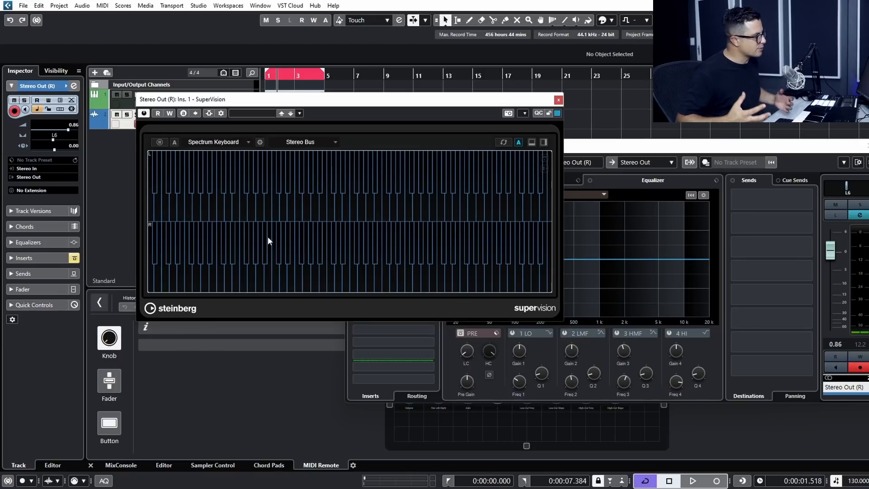
{"action": "key", "text": "space"}
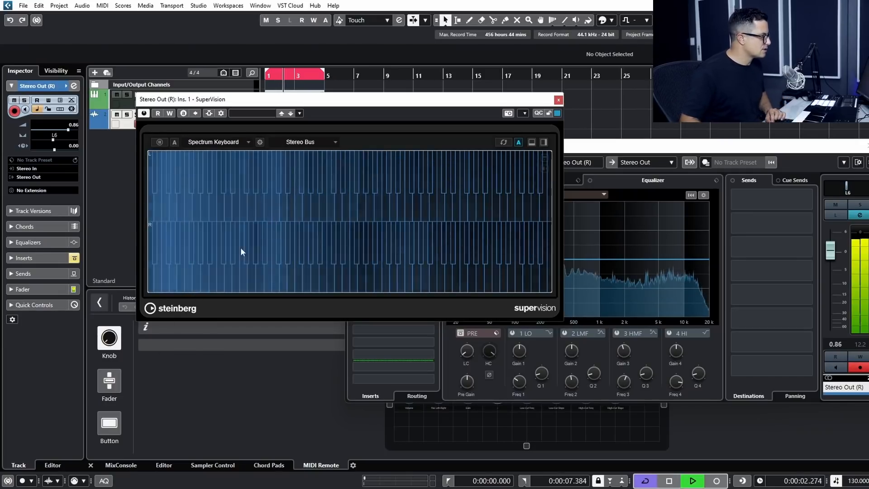
{"action": "key", "text": "space"}
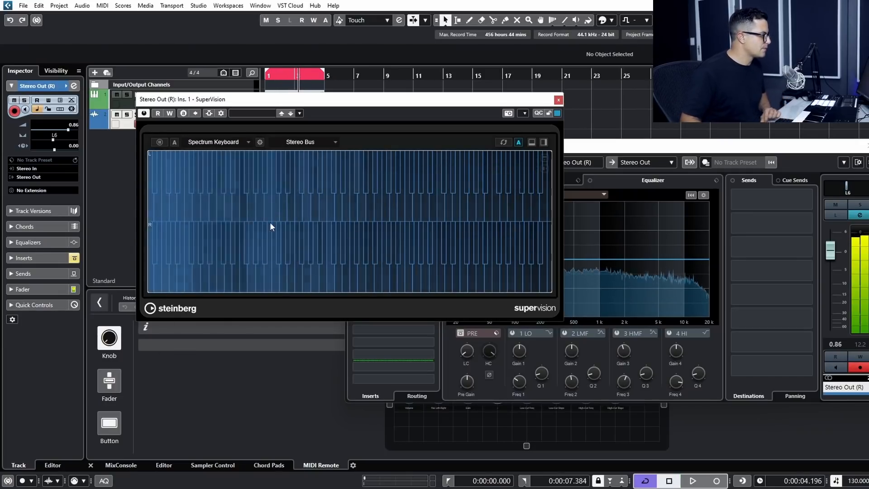
Switch SuperVision's module to VU from the Signal group, audition the loop, and close the plug-in.
{"action": "left_click", "coordinate": [250, 142]}
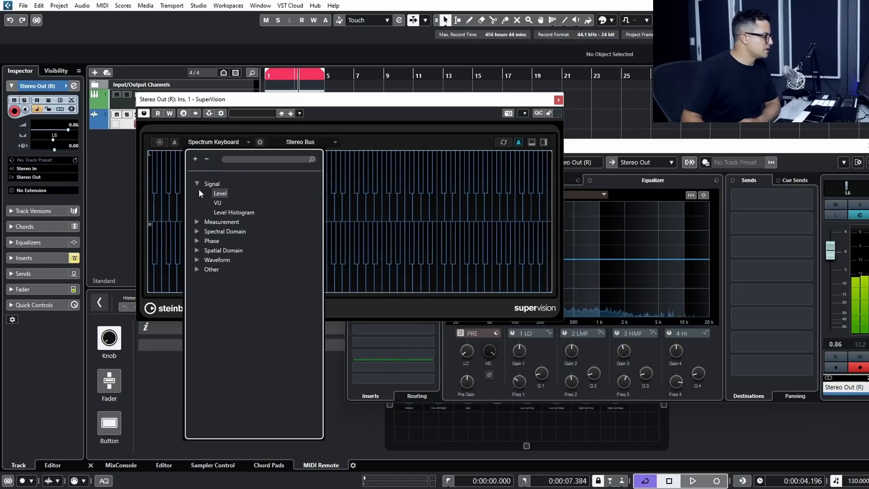
{"action": "left_click", "coordinate": [218, 203]}
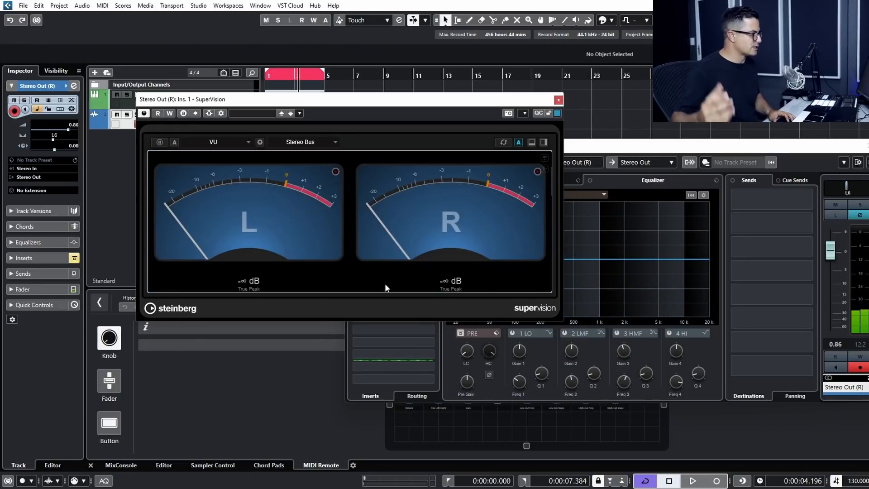
{"action": "key", "text": "space"}
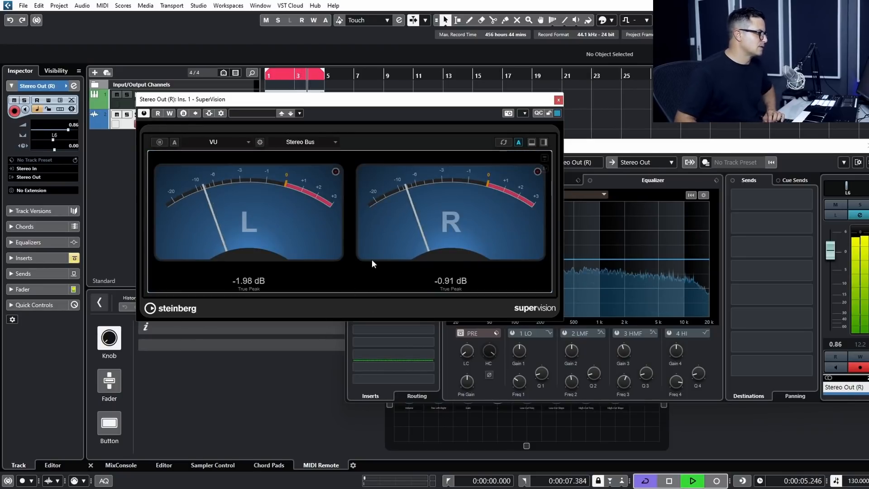
{"action": "key", "text": "space"}
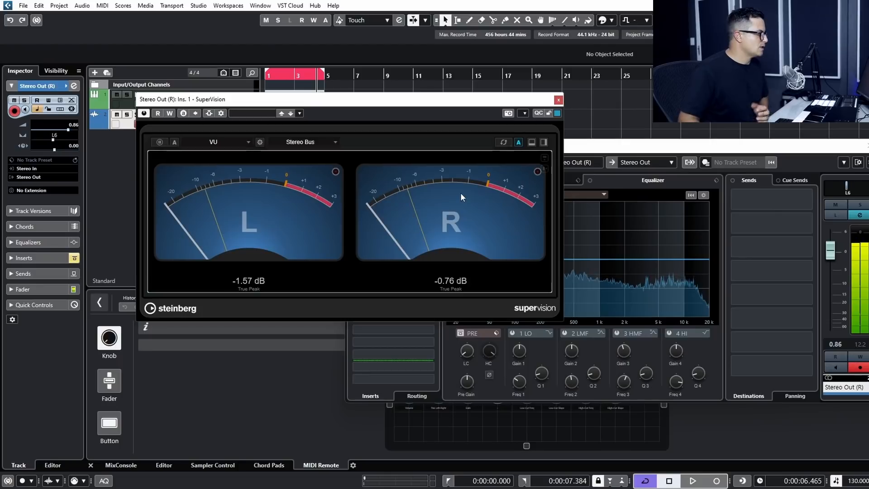
{"action": "left_click", "coordinate": [559, 100]}
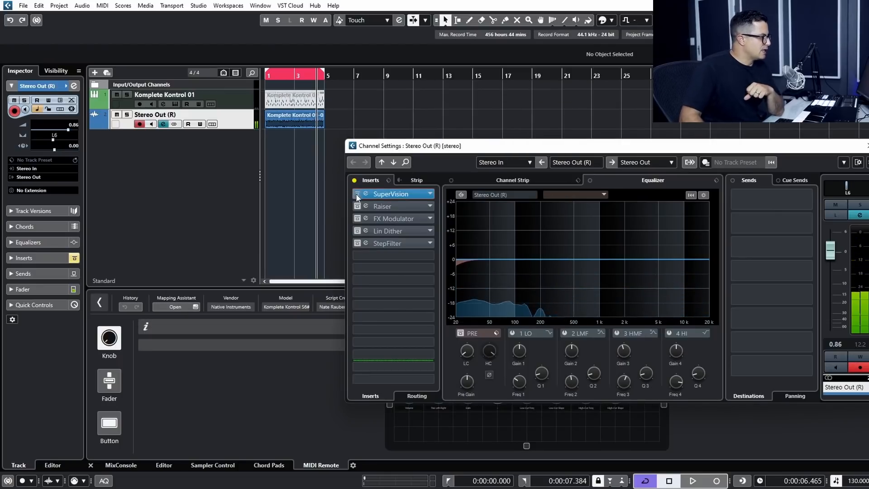
Activate and open the FX Modulator insert and move its window clear of the webcam area beside the project.
{"action": "left_click", "coordinate": [357, 219]}
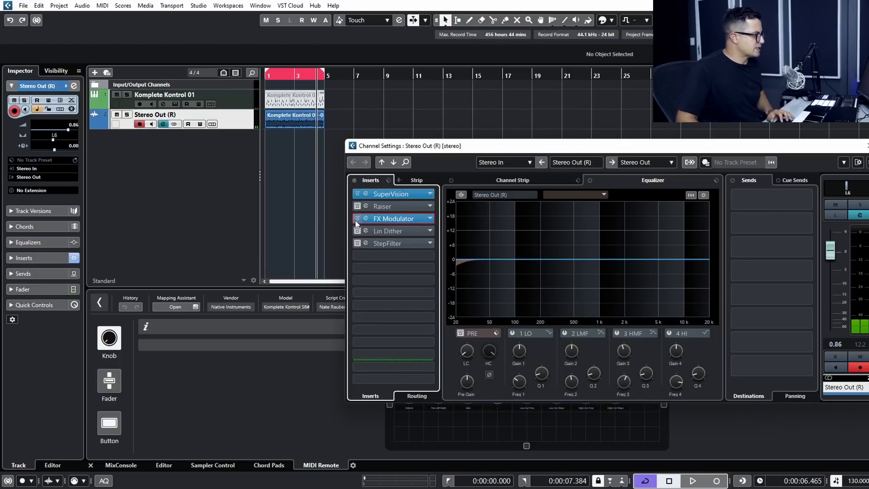
{"action": "left_click", "coordinate": [389, 218]}
{"action": "left_click_drag", "start_coordinate": [417, 37], "coordinate": [282, 63]}
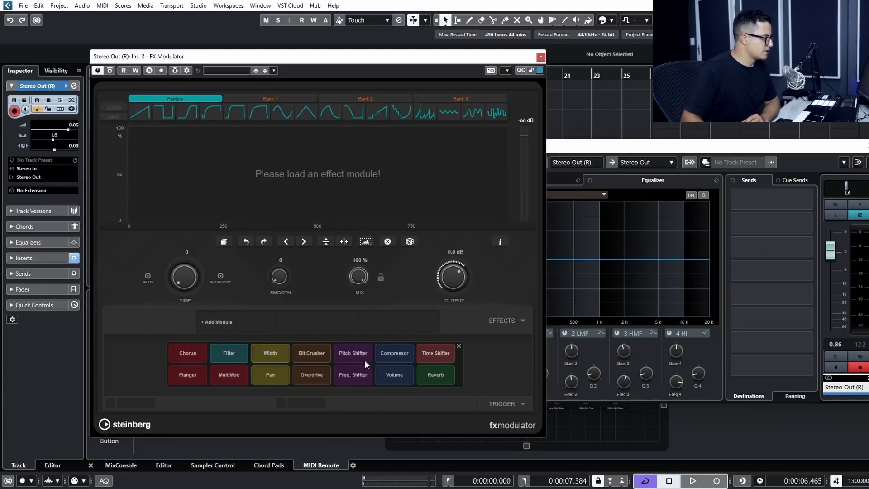
Add a Pitch Shifter module targeting Formant, apply the rising staircase factory curve, and audition the loop.
{"action": "left_click", "coordinate": [354, 355]}
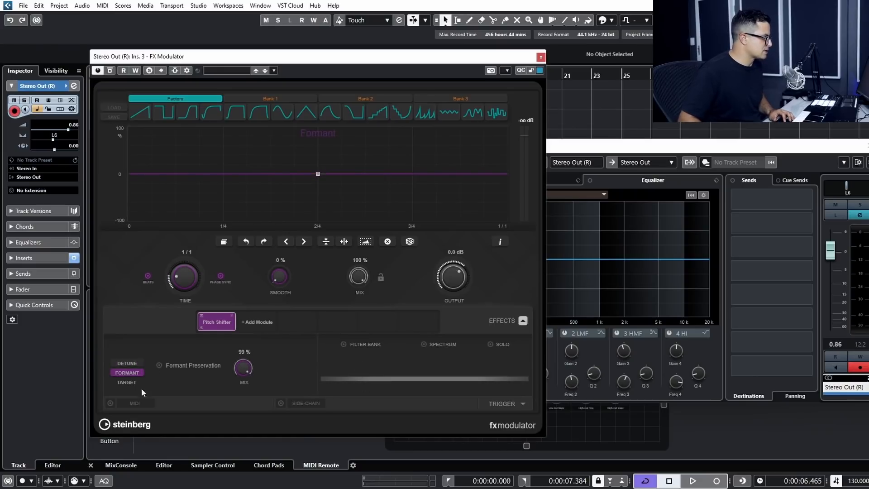
{"action": "left_click", "coordinate": [378, 112]}
{"action": "key", "text": "space"}
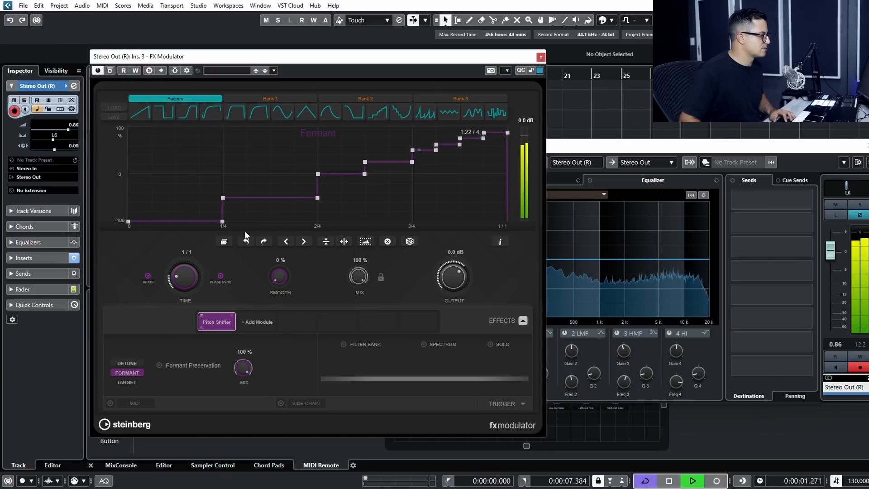
{"action": "key", "text": "space"}
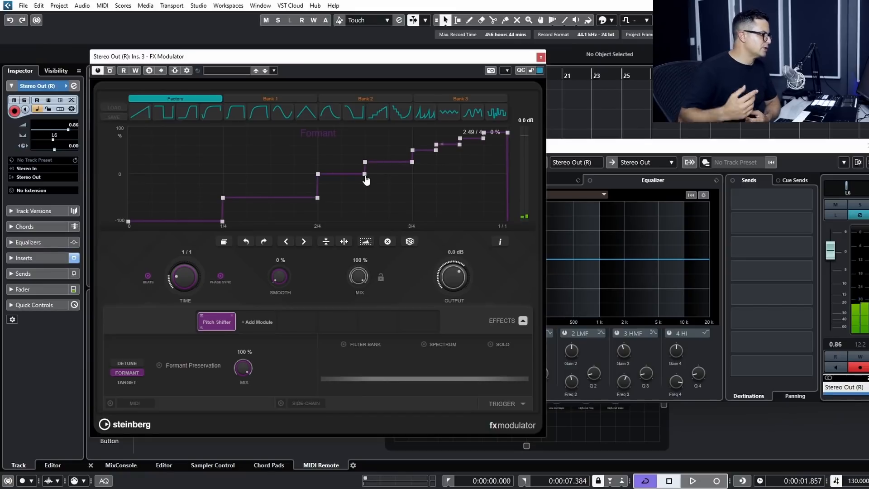
Step through FX Modulator's presets to Drum Breaks 01 and Drum Breaks 02 while auditioning the loop.
{"action": "left_click", "coordinate": [265, 71]}
{"action": "left_click", "coordinate": [265, 71]}
{"action": "left_click", "coordinate": [265, 71]}
{"action": "left_click", "coordinate": [266, 71]}
{"action": "key", "text": "space"}
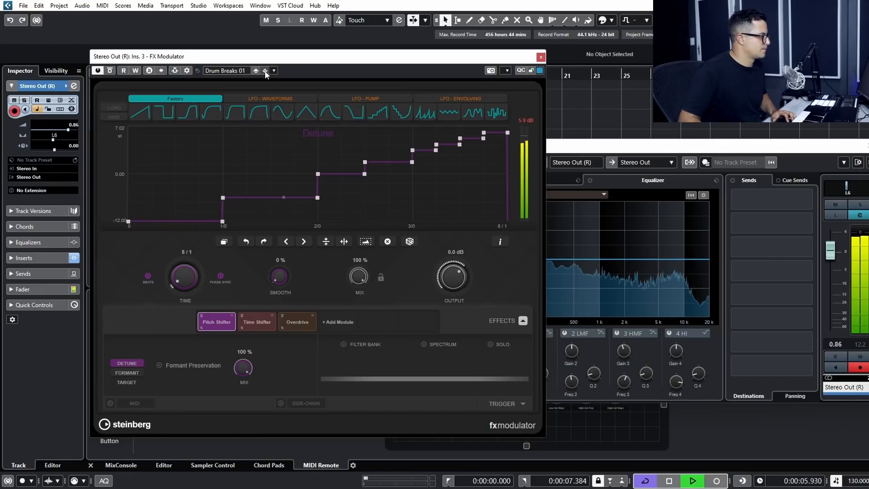
{"action": "left_click", "coordinate": [265, 72]}
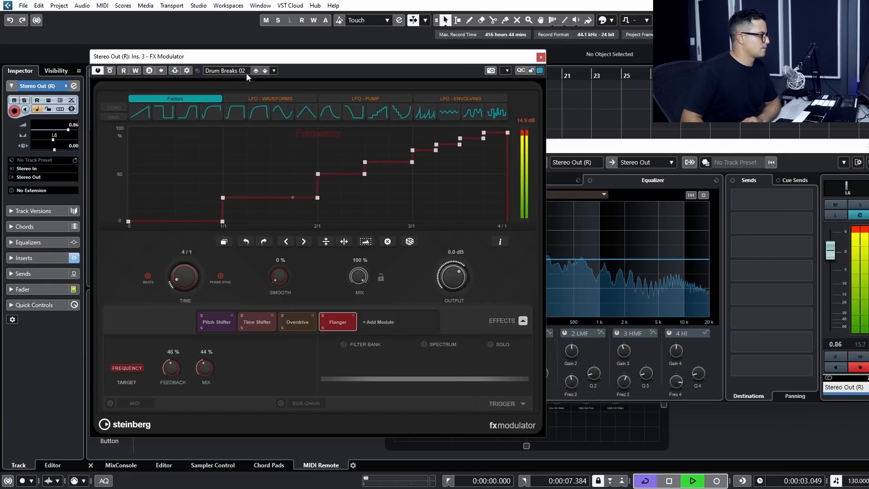
Load FX Modulator's Melody Movement preset after trying Hypnotic Arp Modulation 2, audition the loop, and close the plug-in.
{"action": "left_click", "coordinate": [233, 70]}
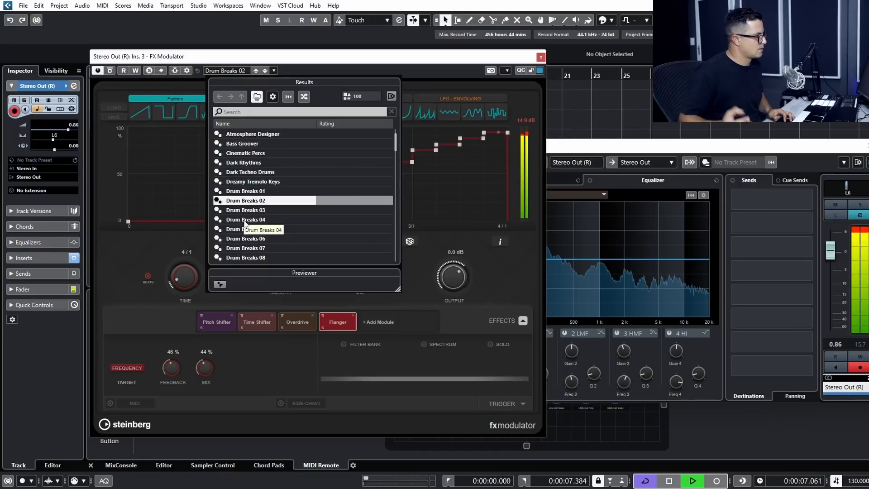
{"action": "scroll", "coordinate": [244, 222], "scroll_direction": "down", "scroll_amount": 5}
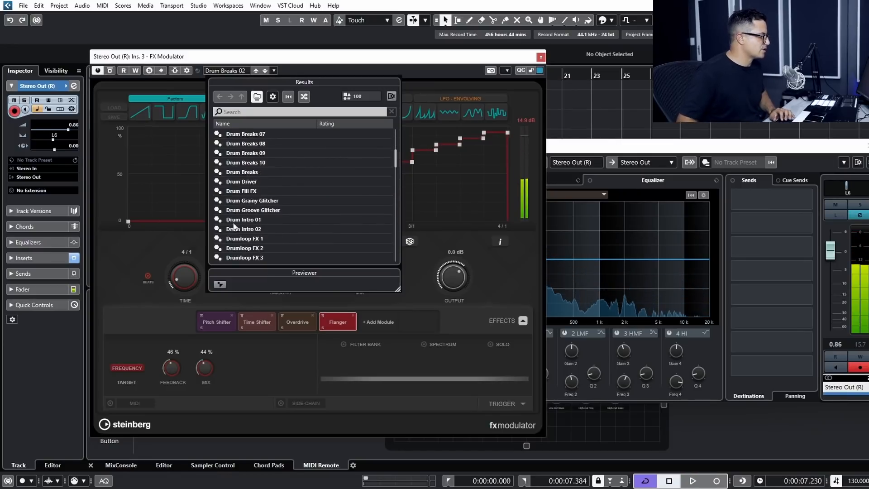
{"action": "left_click", "coordinate": [260, 227]}
{"action": "scroll", "coordinate": [262, 217], "scroll_direction": "down", "scroll_amount": 3}
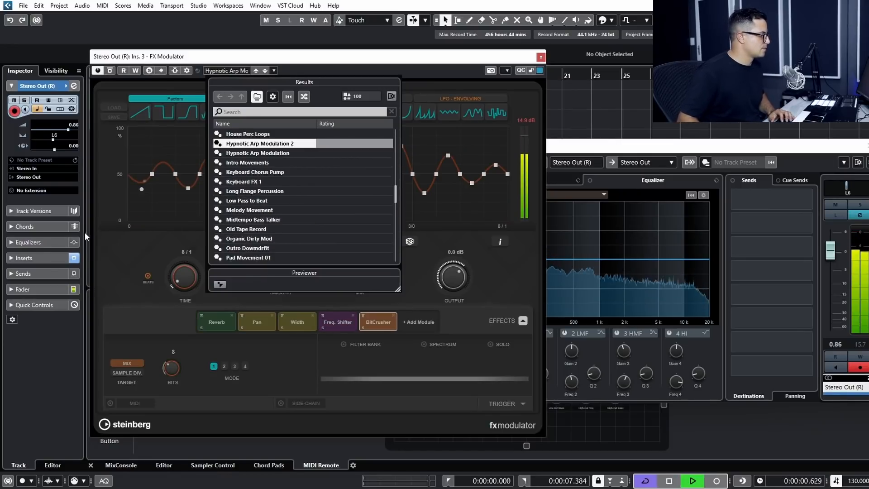
{"action": "left_click", "coordinate": [250, 210]}
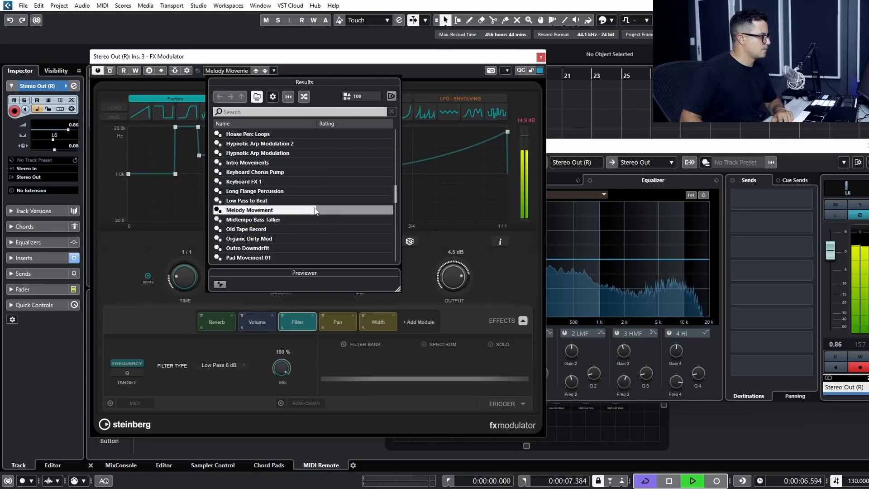
{"action": "key", "text": "space"}
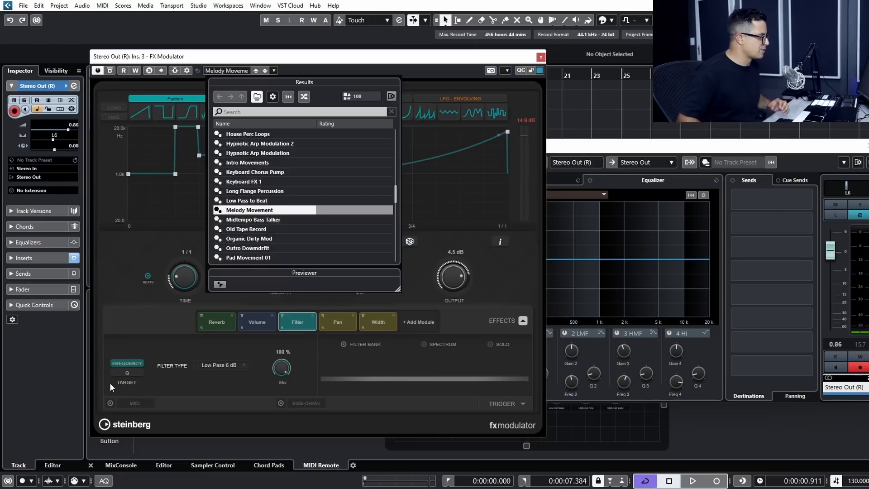
{"action": "left_click", "coordinate": [415, 179]}
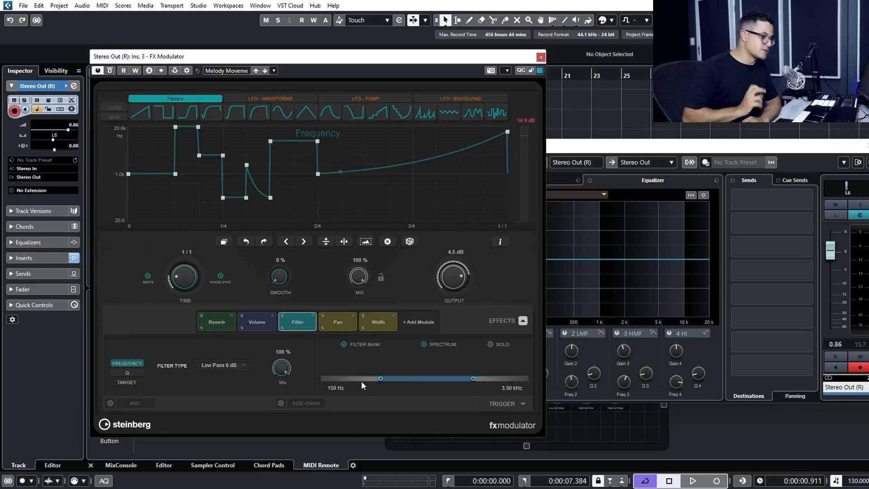
{"action": "left_click", "coordinate": [541, 57]}
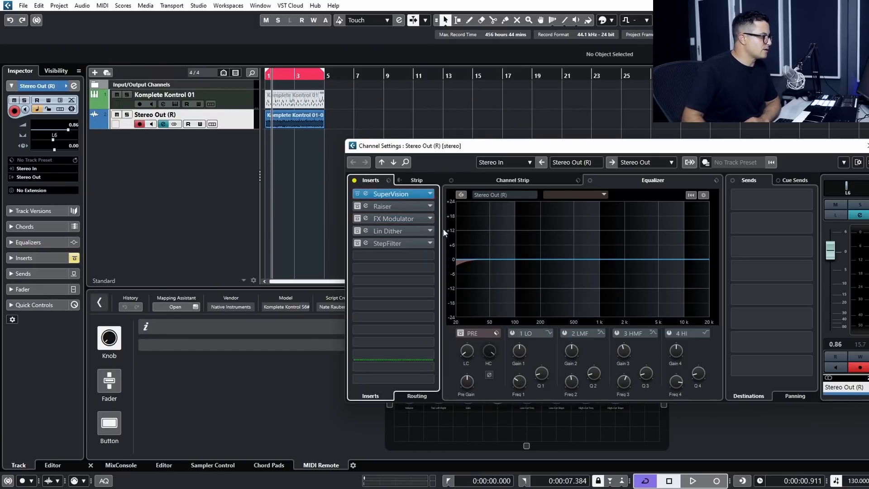
Activate the Lin Dither insert on Stereo Out (R), open its editor, and move the plug-in window aside.
{"action": "left_click", "coordinate": [357, 231]}
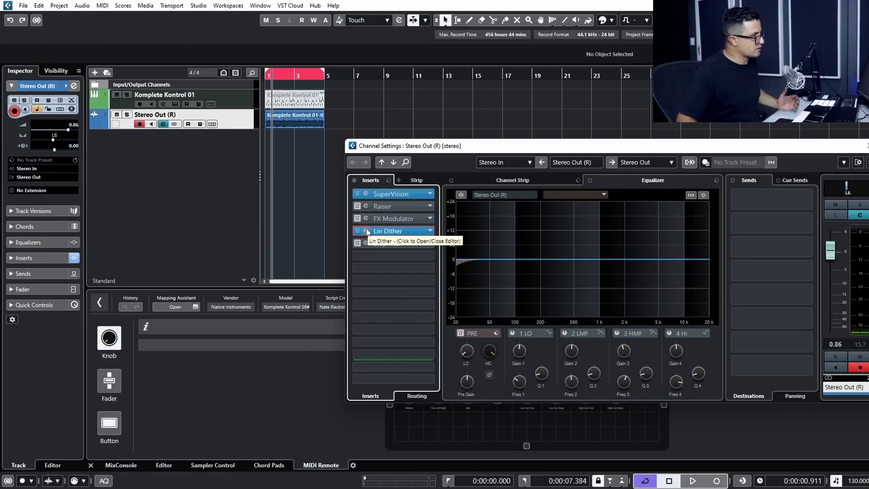
{"action": "left_click", "coordinate": [368, 231]}
{"action": "left_click_drag", "start_coordinate": [551, 133], "coordinate": [247, 108]}
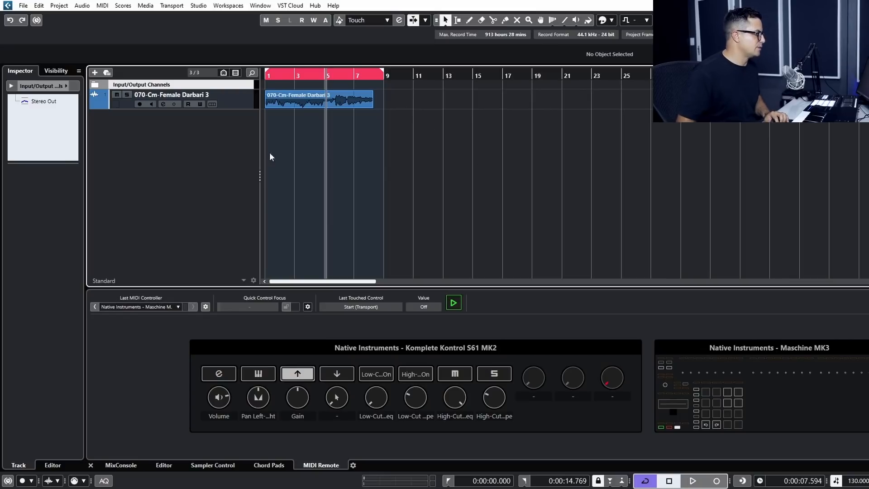
Zoom in horizontally on the 070-Cm-Female Darbari 3 audio event until it fills the visible timeline.
{"action": "key", "text": "h"}
{"action": "key", "text": "h"}
{"action": "key", "text": "h"}
{"action": "key", "text": "h"}
{"action": "key", "text": "h"}
{"action": "key", "text": "h"}
{"action": "key", "text": "h"}
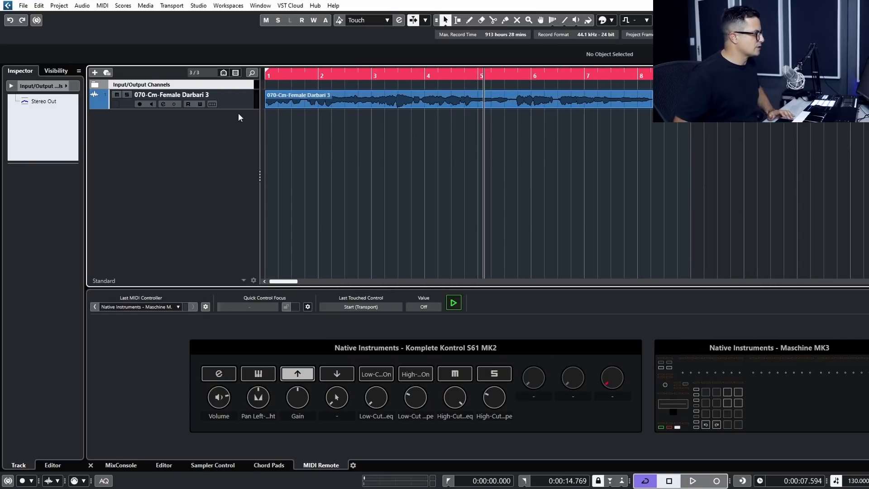
Increase the height of the 070-Cm-Female Darbari 3 track and select its audio event.
{"action": "left_click_drag", "start_coordinate": [238, 109], "coordinate": [238, 156]}
{"action": "left_click", "coordinate": [401, 155]}
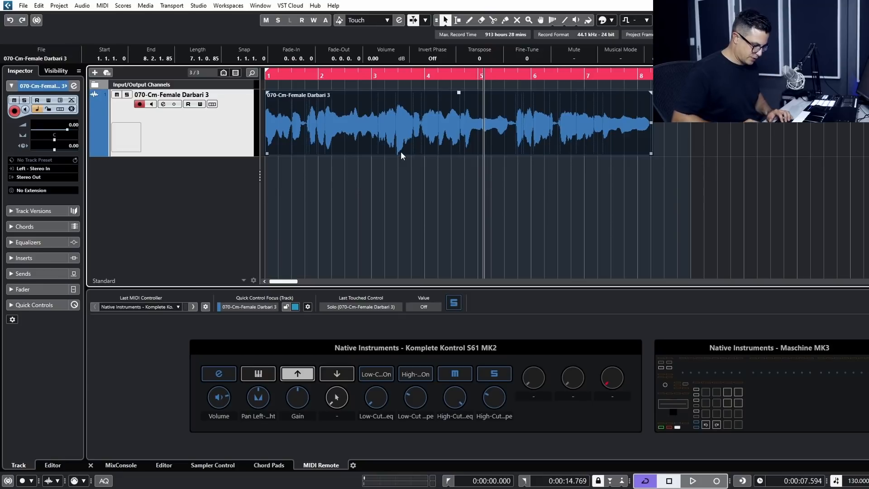
{"action": "left_click", "coordinate": [288, 261]}
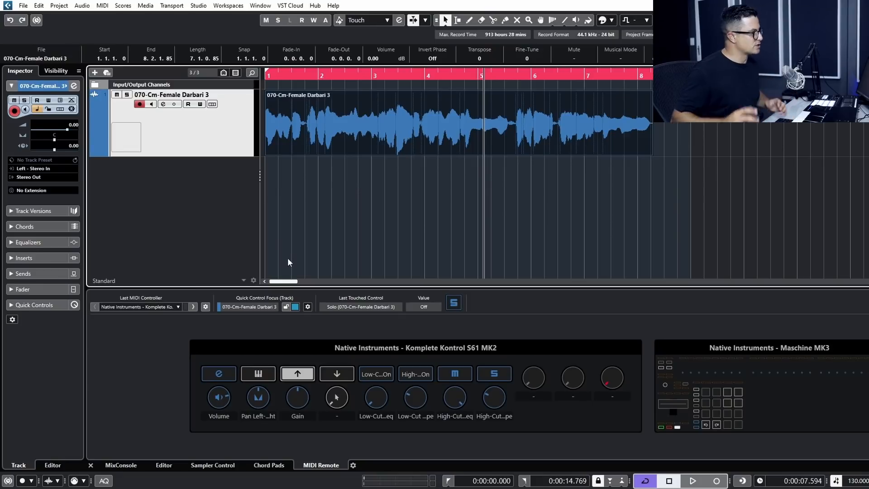
{"action": "left_click", "coordinate": [317, 145]}
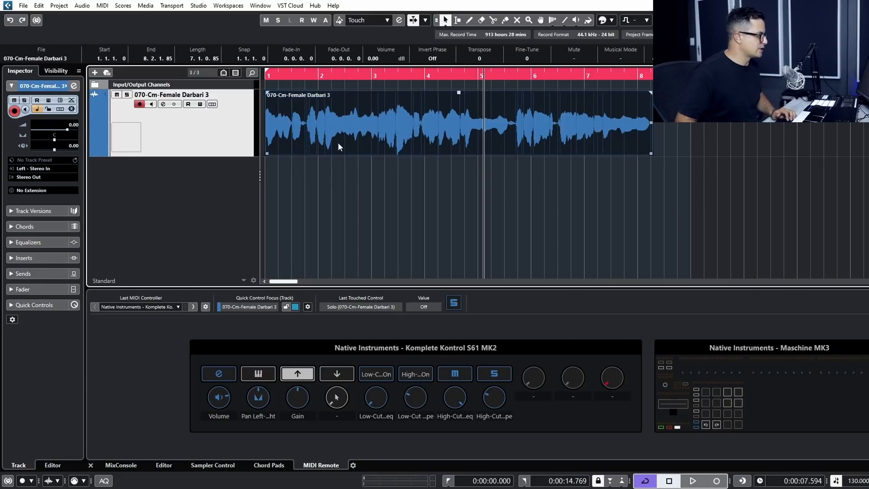
Open the vocal event in the Sample Editor, enlarge the editor area, and enable VariAudio editing to show the pitch segments.
{"action": "double_click", "coordinate": [338, 142]}
{"action": "left_click_drag", "start_coordinate": [245, 288], "coordinate": [253, 219]}
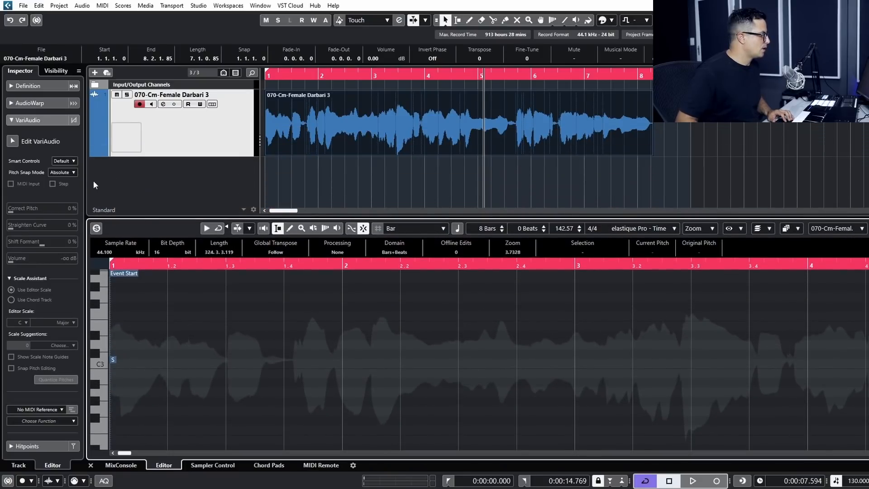
{"action": "left_click", "coordinate": [12, 141]}
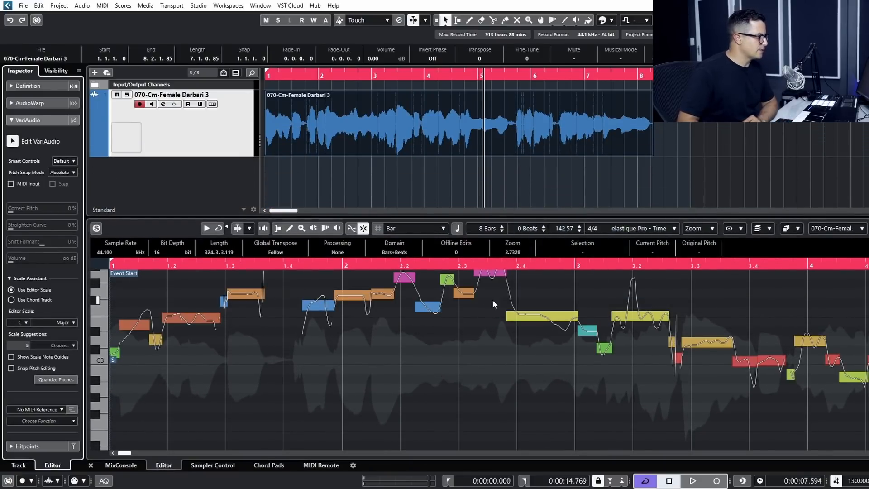
{"action": "scroll", "coordinate": [342, 383], "scroll_direction": "up", "scroll_amount": 3}
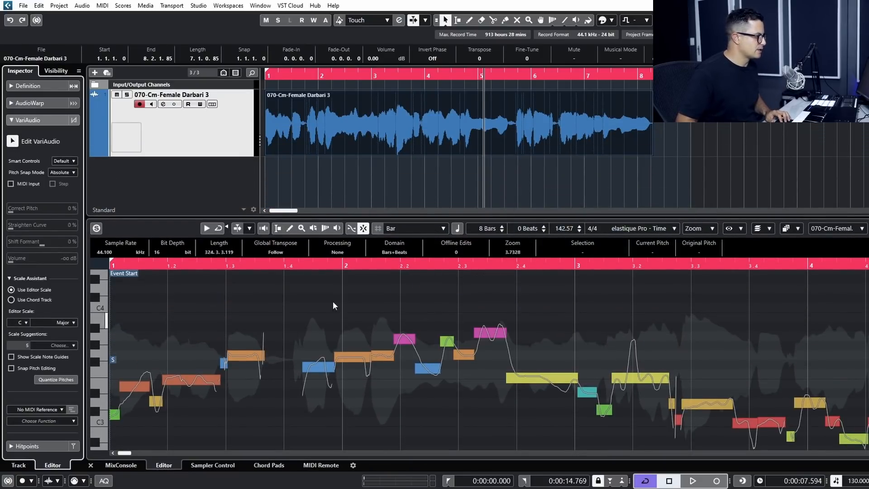
{"action": "scroll", "coordinate": [317, 327], "scroll_direction": "down", "scroll_amount": 3}
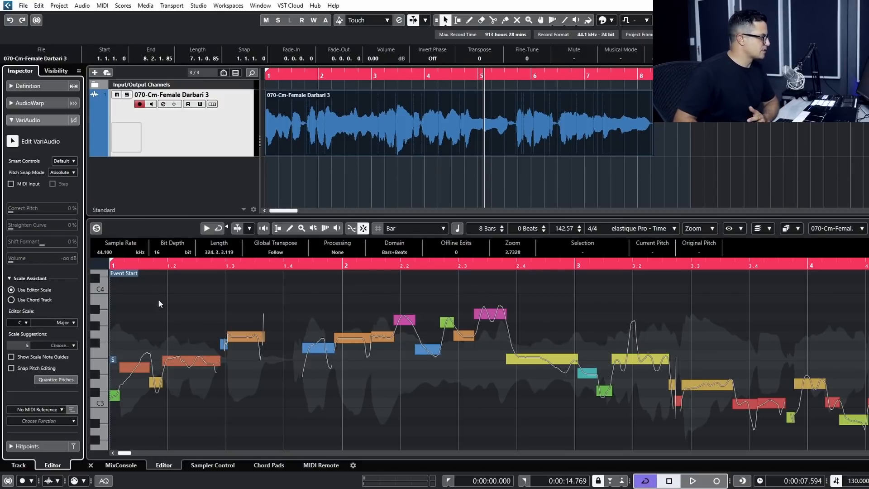
Set the Scale Assistant's editor scale to C Aeolian (nat. minor).
{"action": "left_click", "coordinate": [20, 322]}
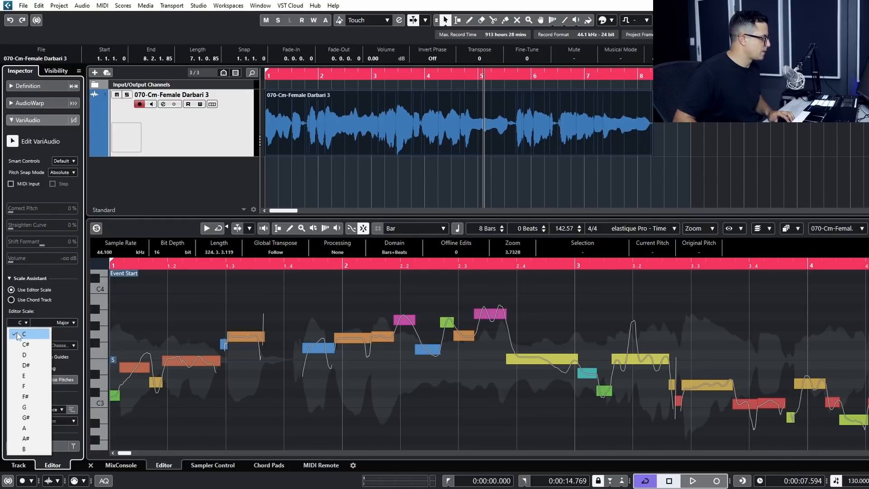
{"action": "left_click", "coordinate": [67, 323]}
{"action": "left_click", "coordinate": [67, 323]}
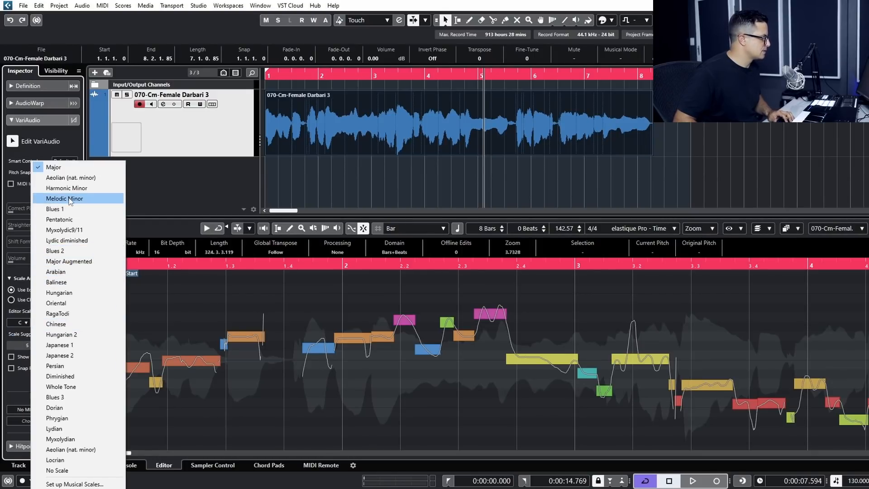
{"action": "left_click", "coordinate": [70, 178]}
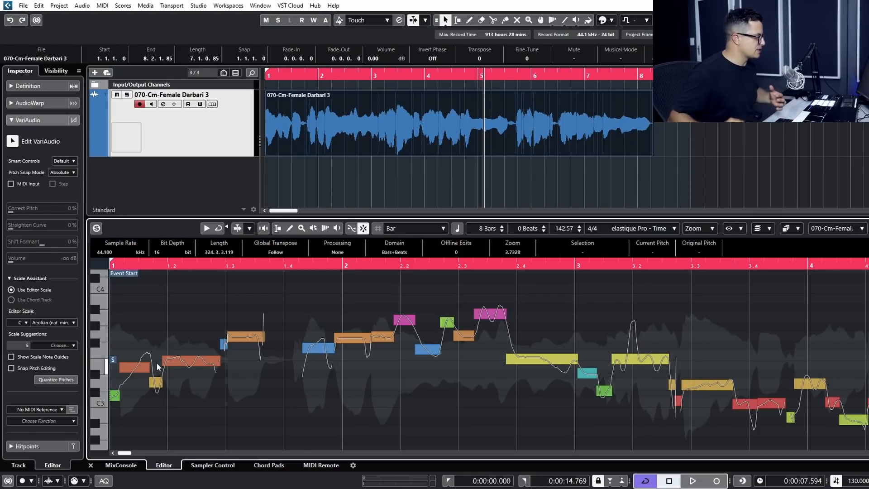
Select all VariAudio pitch segments and audition the uncorrected vocal from the start of the project.
{"action": "key", "text": "ctrl+a"}
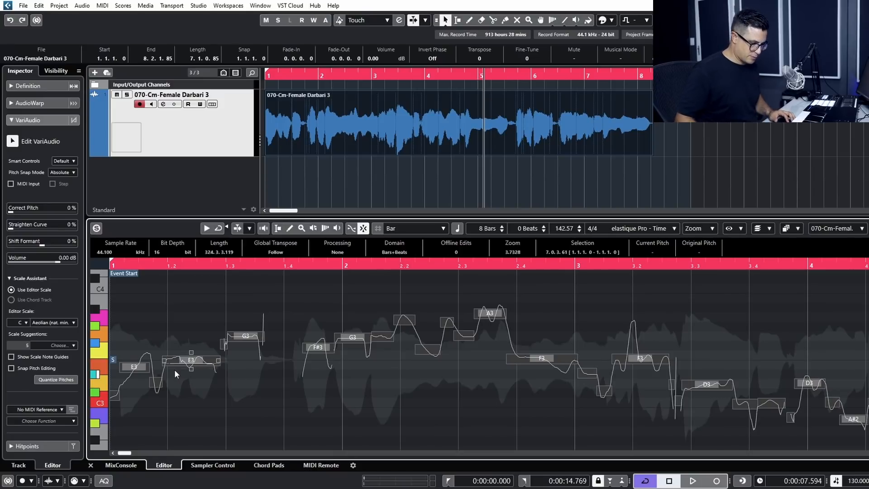
{"action": "left_click", "coordinate": [267, 76]}
{"action": "key", "text": "space"}
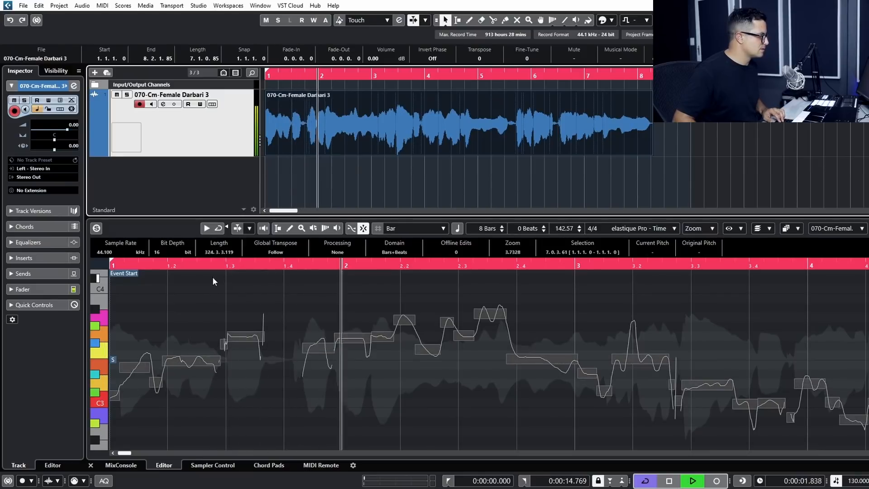
{"action": "left_click", "coordinate": [181, 322]}
{"action": "key", "text": "space"}
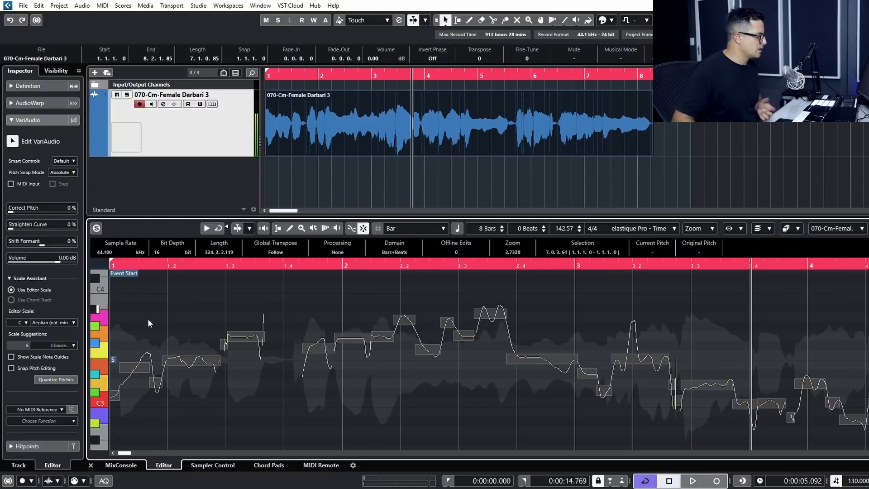
Quantize the selected segments' pitches to the C Aeolian scale and audition the vocal from the start.
{"action": "left_click", "coordinate": [50, 380]}
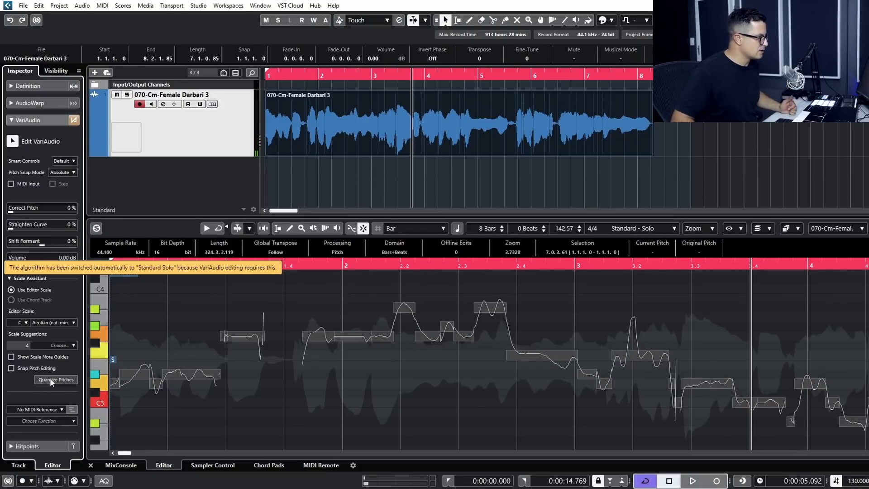
{"action": "key", "text": "KP_Decimal"}
{"action": "key", "text": "space"}
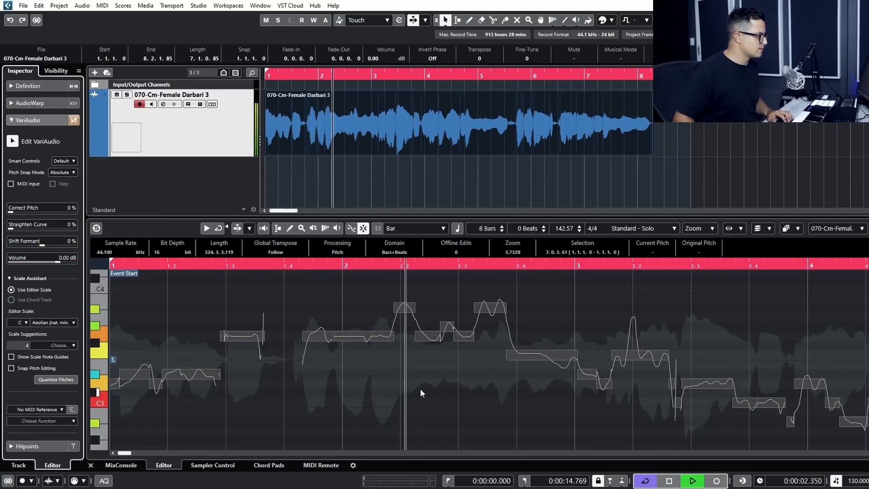
{"action": "key", "text": "space"}
Change the editor scale to D Major, quantize the selected pitches to it, and audition the vocal.
{"action": "left_click", "coordinate": [74, 322]}
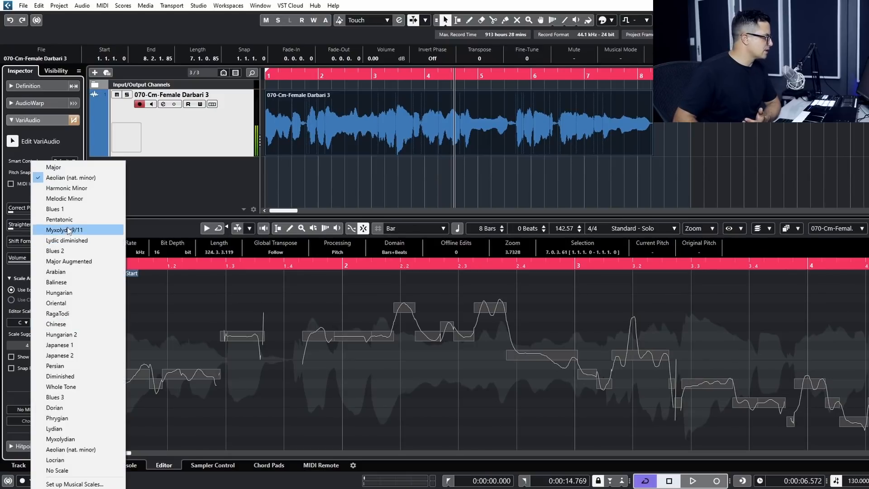
{"action": "left_click", "coordinate": [65, 168]}
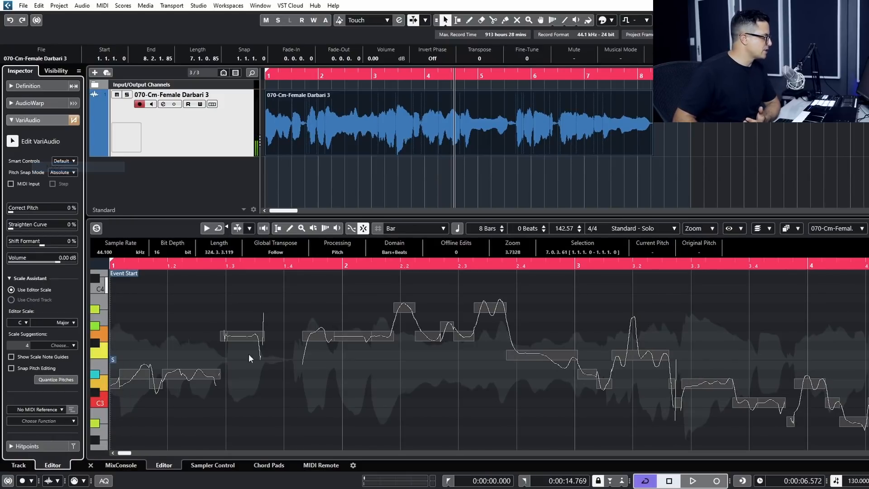
{"action": "left_click", "coordinate": [20, 323]}
{"action": "left_click", "coordinate": [27, 354]}
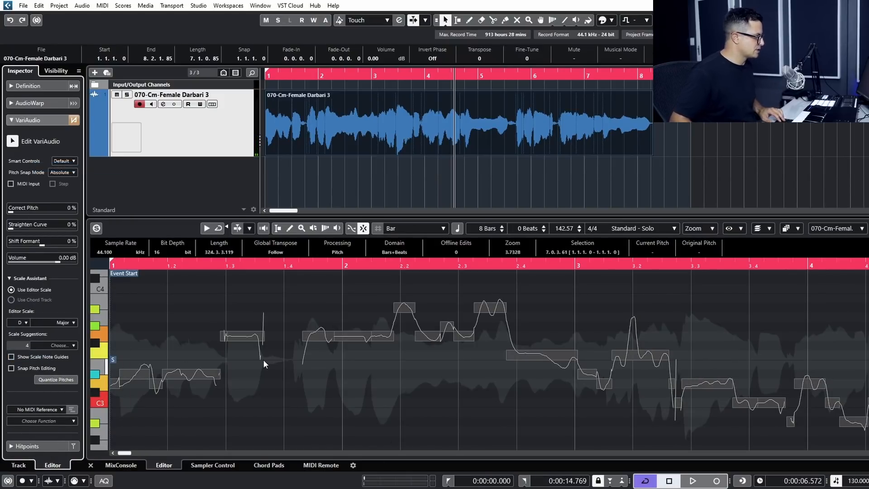
{"action": "left_click", "coordinate": [61, 380]}
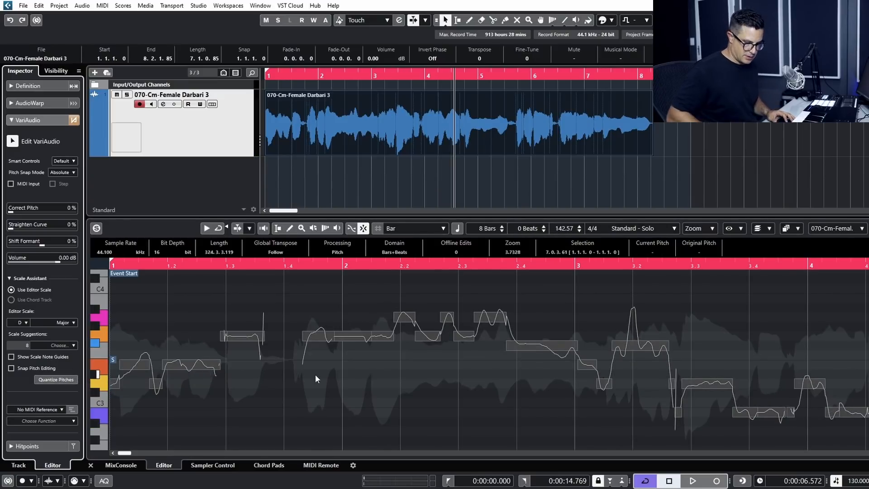
{"action": "key", "text": "space"}
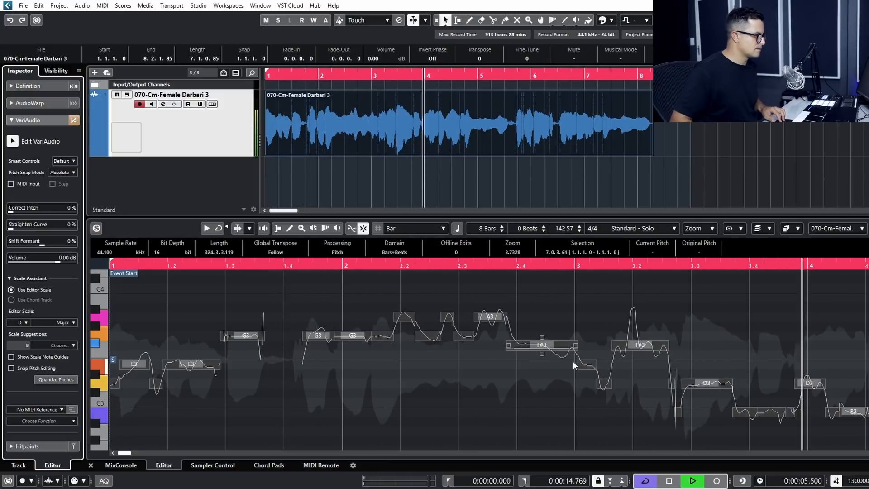
{"action": "key", "text": "space"}
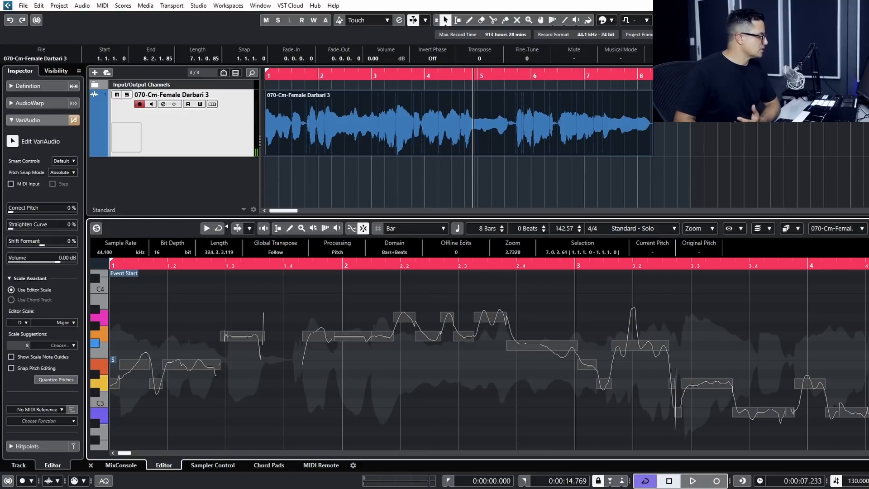
Set Correct Pitch to 18% and Straighten Curve to 49% for all selected segments while auditioning the vocal.
{"action": "left_click_drag", "start_coordinate": [13, 230], "coordinate": [23, 229]}
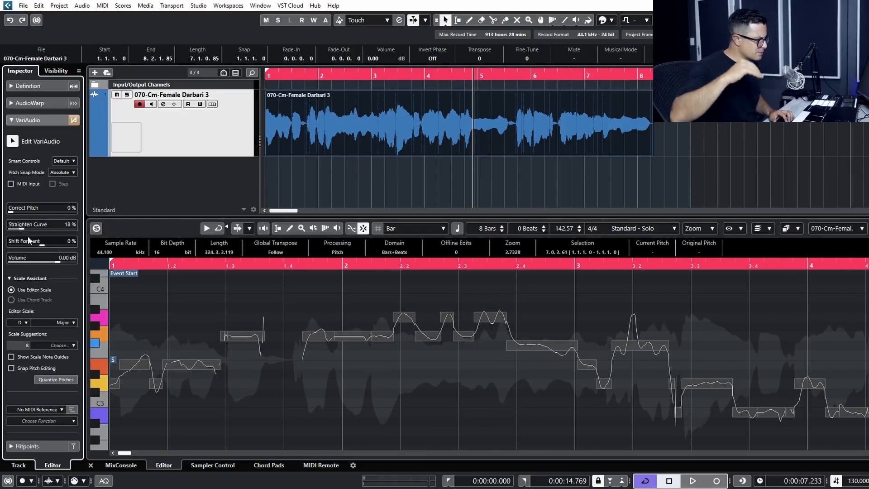
{"action": "left_click_drag", "start_coordinate": [31, 227], "coordinate": [22, 214]}
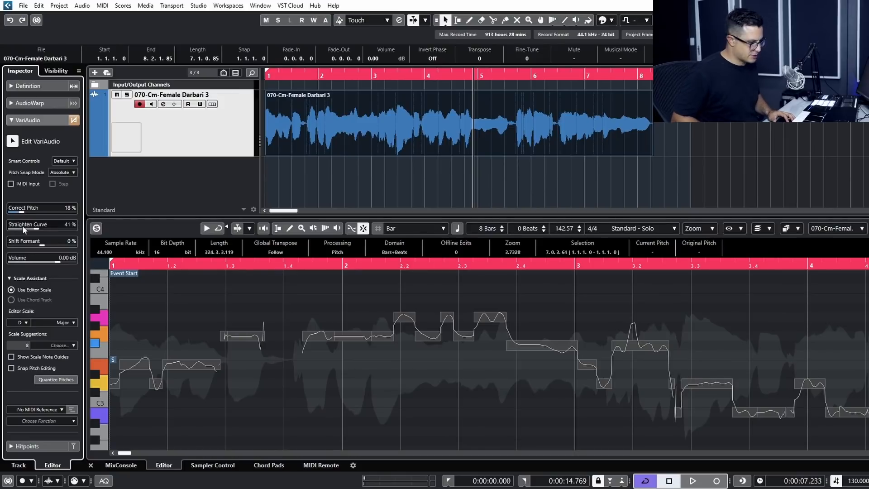
{"action": "key", "text": "KP_Decimal"}
{"action": "key", "text": "space"}
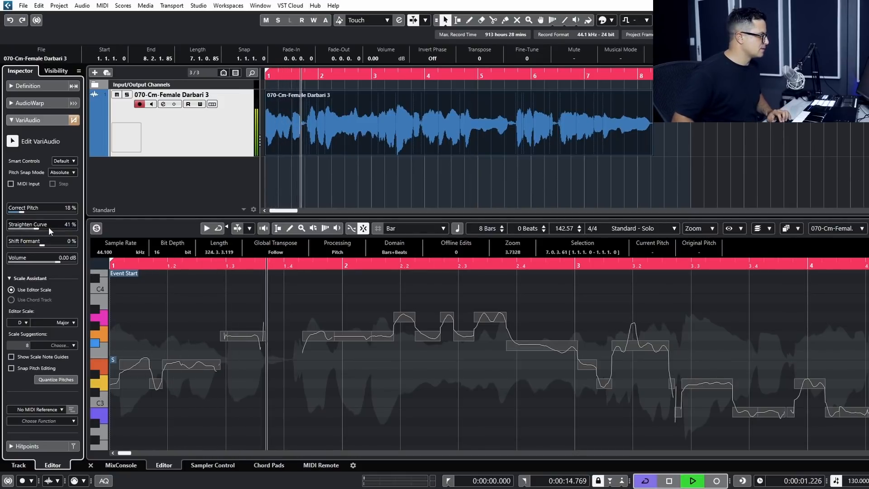
{"action": "left_click_drag", "start_coordinate": [39, 230], "coordinate": [45, 229]}
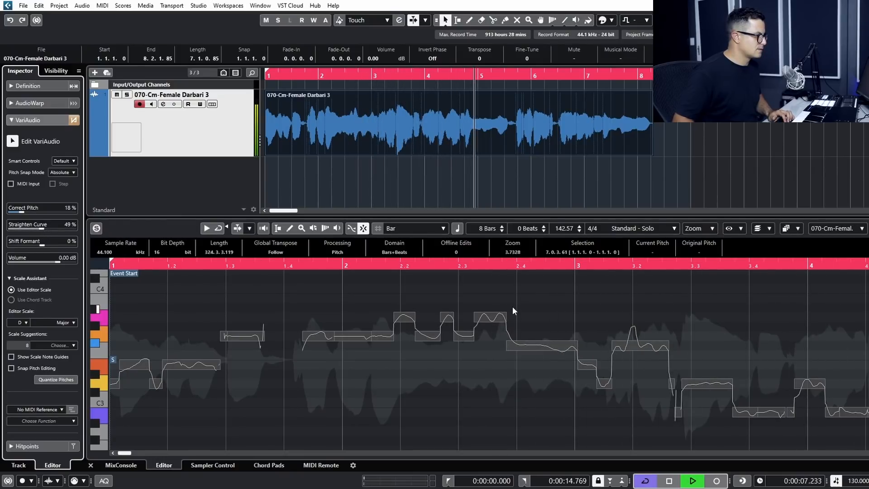
{"action": "key", "text": "space"}
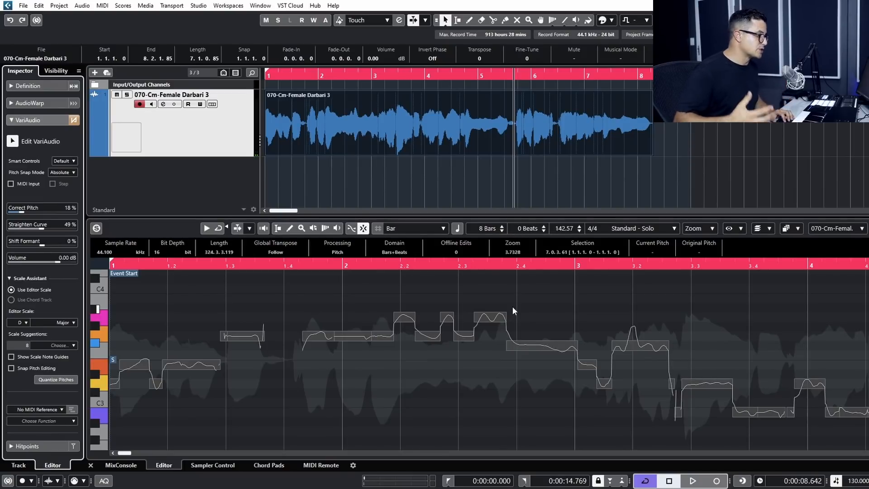
Examine the corrected pitch segments across the whole vocal event in the Sample Editor.
{"action": "left_click", "coordinate": [378, 353]}
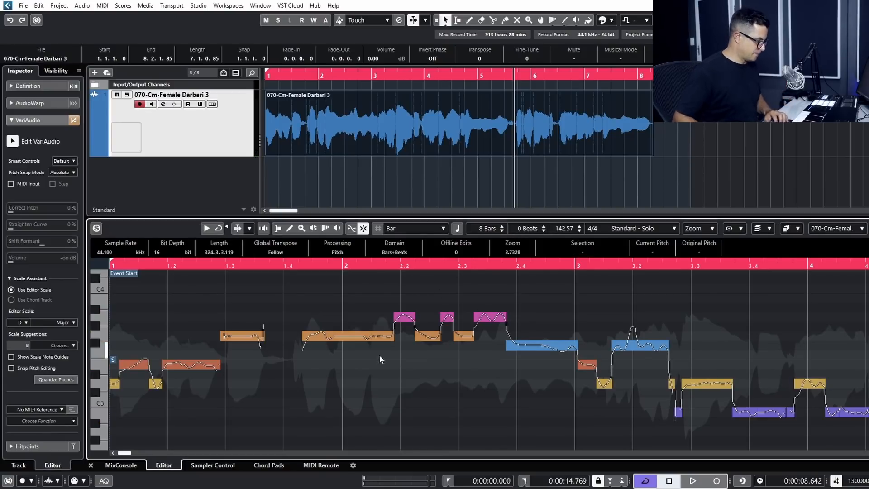
{"action": "key", "text": "g"}
{"action": "key", "text": "g"}
{"action": "key", "text": "g"}
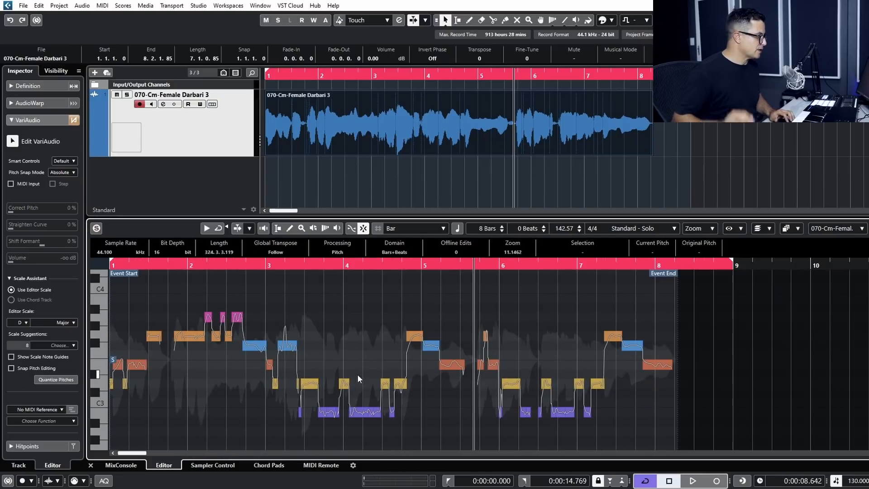
{"action": "left_click", "coordinate": [363, 139]}
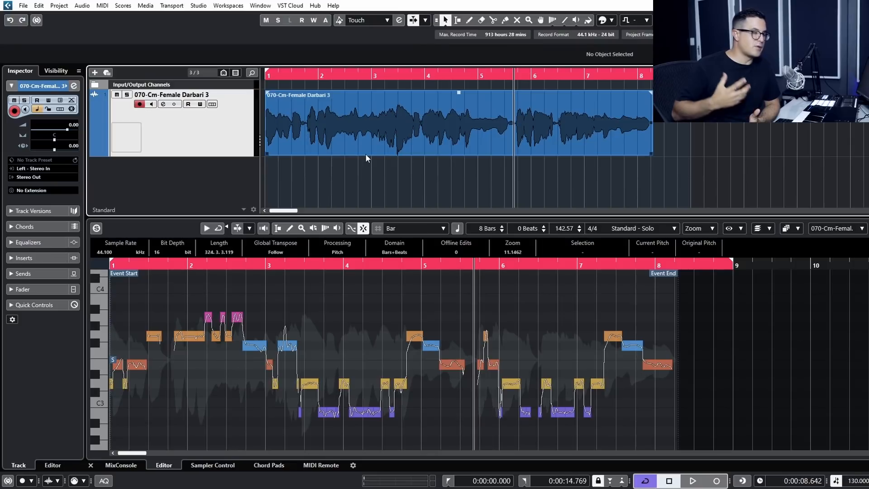
{"action": "left_click", "coordinate": [365, 154]}
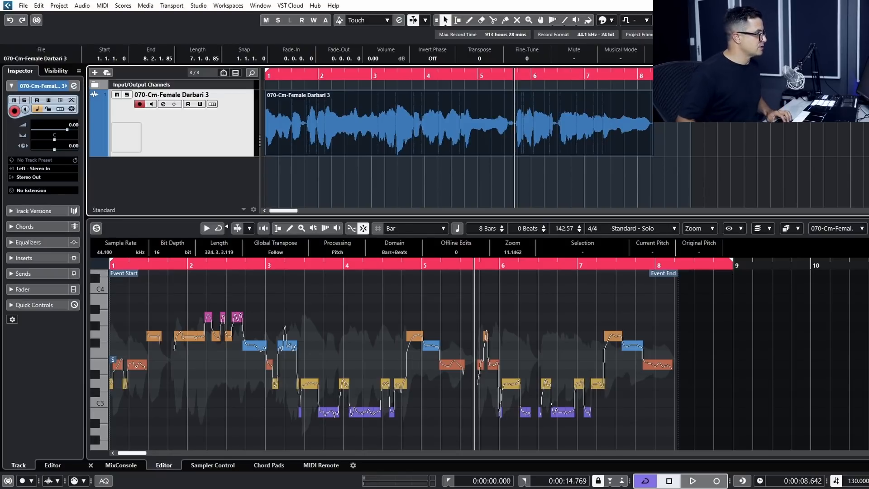
{"action": "left_click", "coordinate": [309, 341]}
{"action": "left_click_drag", "start_coordinate": [722, 265], "coordinate": [711, 278]}
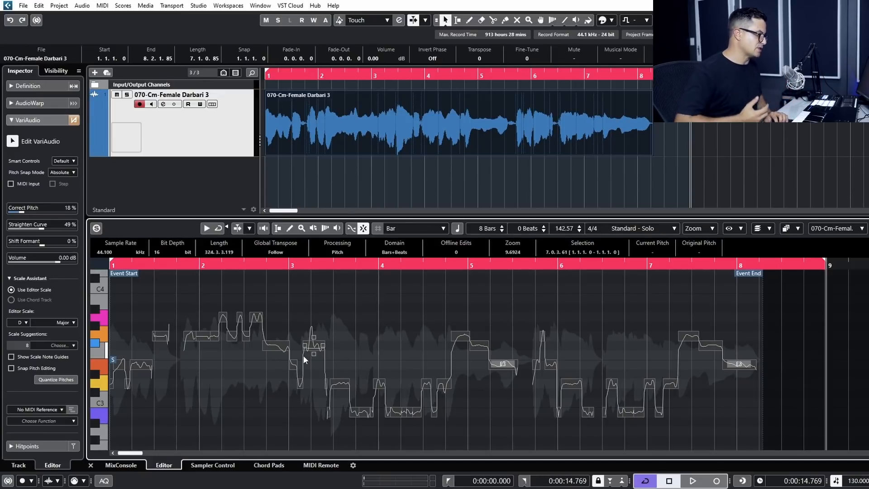
{"action": "key", "text": "h"}
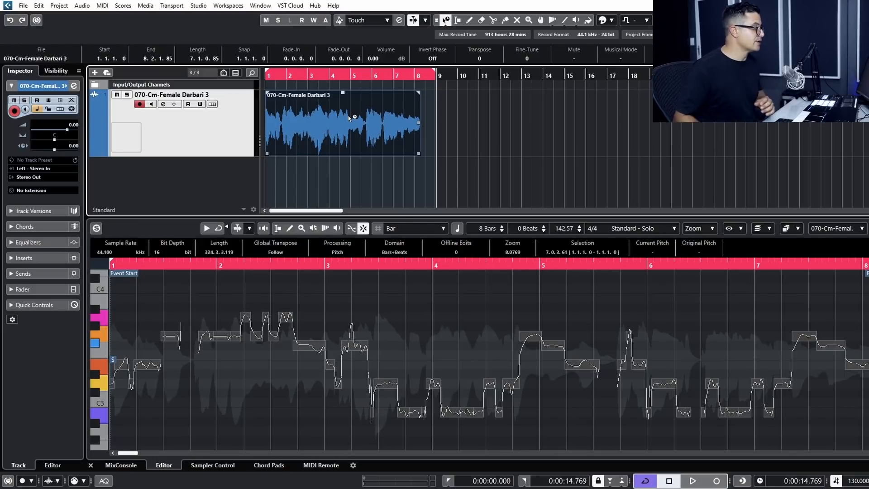
Add a Time Stretch process to the vocal event in Direct Offline Processing and look through its algorithm choices.
{"action": "key", "text": "F7"}
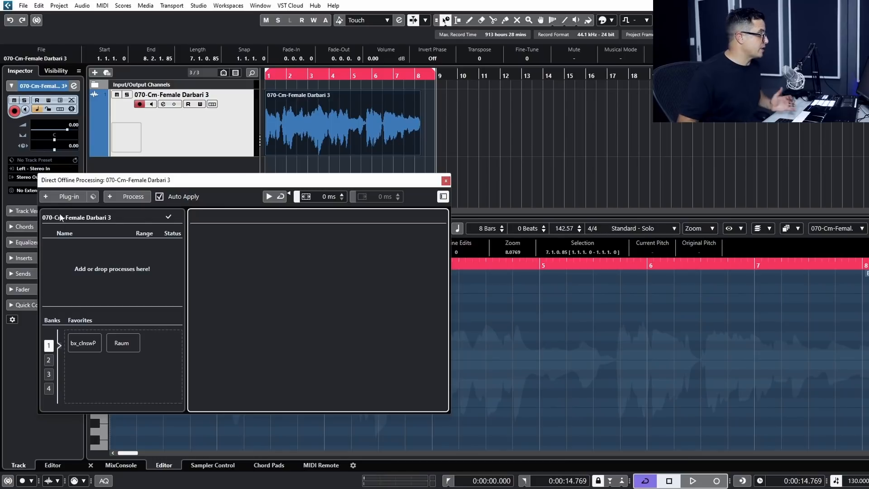
{"action": "left_click", "coordinate": [110, 198]}
{"action": "left_click", "coordinate": [141, 350]}
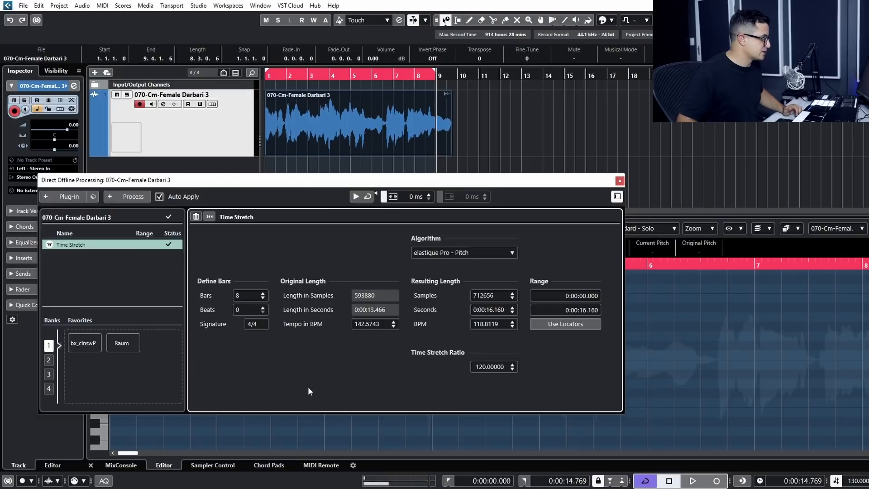
{"action": "left_click", "coordinate": [453, 253]}
{"action": "mouse_move", "coordinate": [444, 276]}
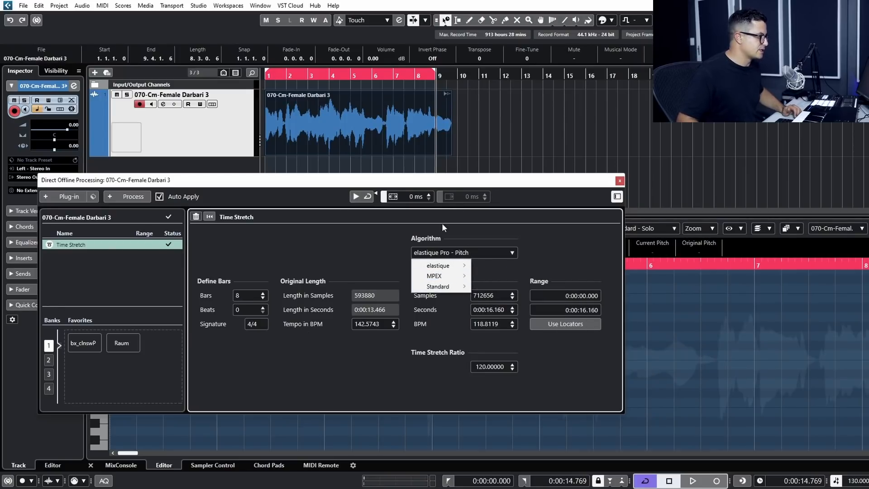
{"action": "left_click", "coordinate": [430, 254]}
{"action": "left_click", "coordinate": [431, 253]}
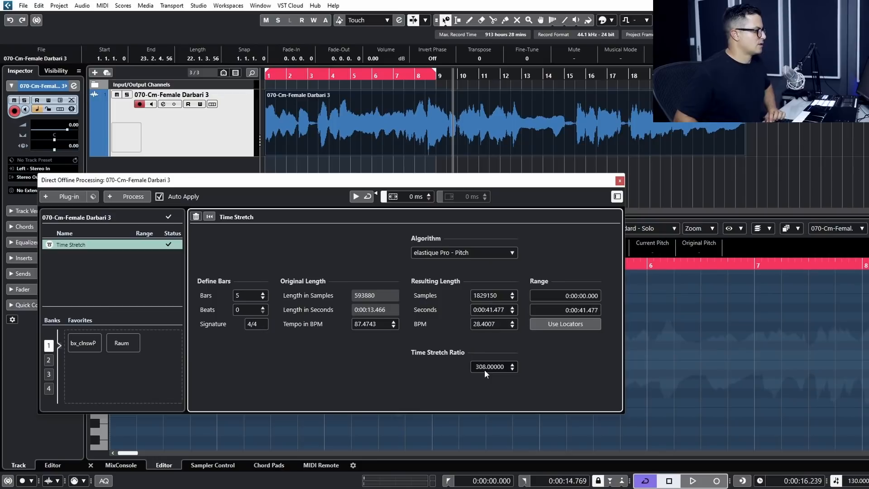
Raise the Time Stretch Ratio to 410, audition the stretched vocal from the start, and adjust the ratio to 416.
{"action": "left_click_drag", "start_coordinate": [485, 370], "coordinate": [489, 225]}
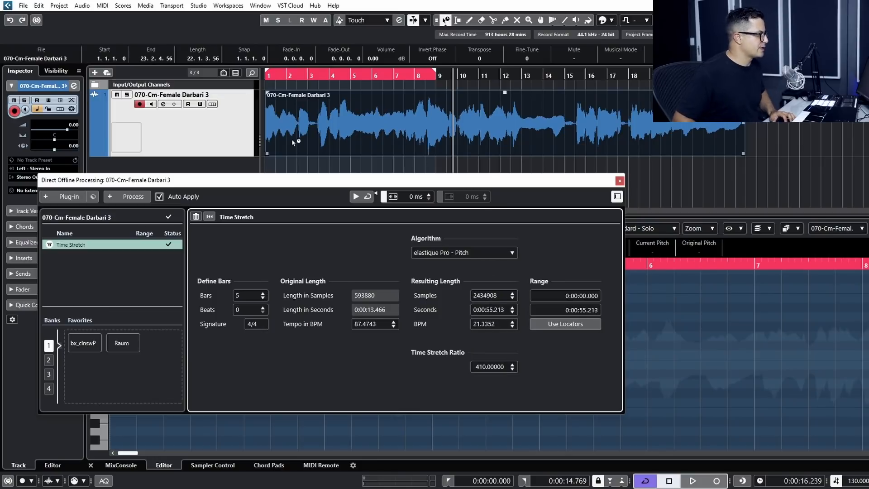
{"action": "left_click", "coordinate": [268, 76]}
{"action": "key", "text": "space"}
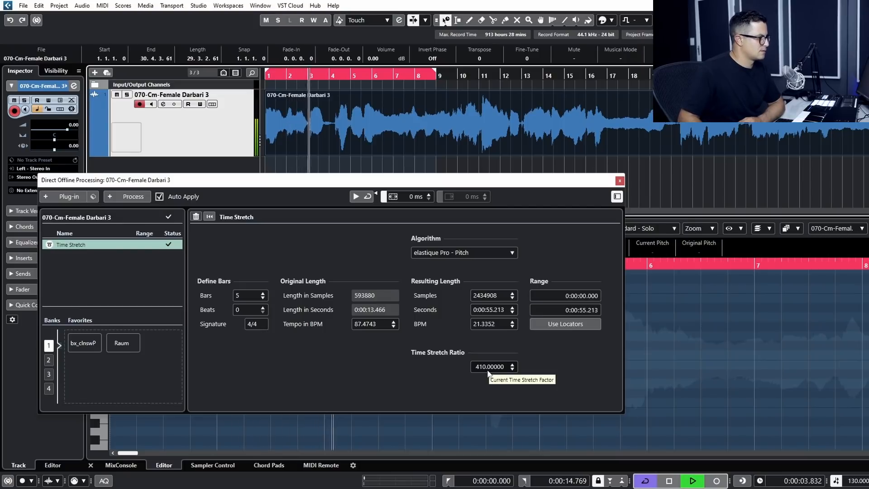
{"action": "left_click_drag", "start_coordinate": [490, 372], "coordinate": [488, 365]}
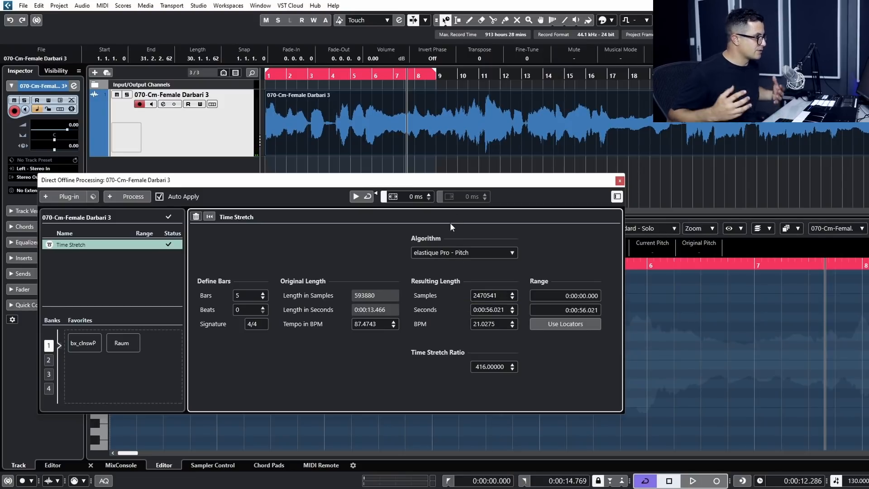
Change the Time Stretch algorithm to MPEX - Solo Musical, audition the vocal, and set the stretch ratio to 200.
{"action": "left_click", "coordinate": [459, 254]}
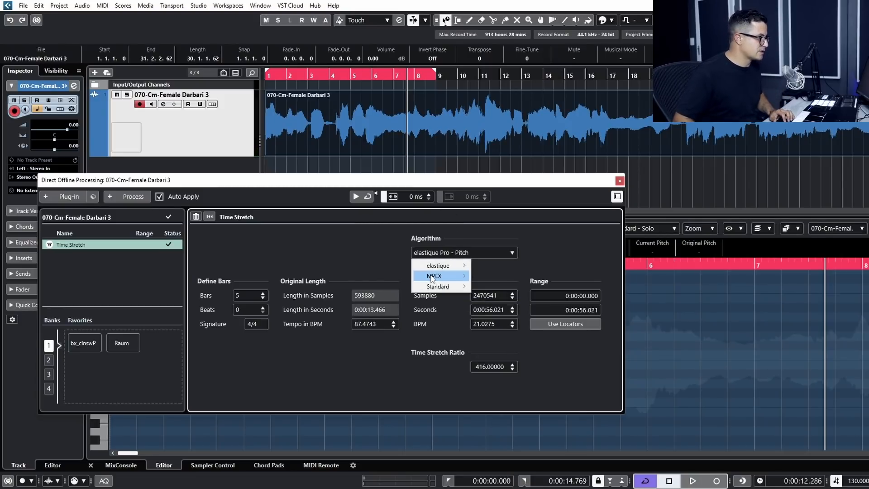
{"action": "mouse_move", "coordinate": [437, 276]}
{"action": "left_click", "coordinate": [512, 307]}
{"action": "key", "text": "space"}
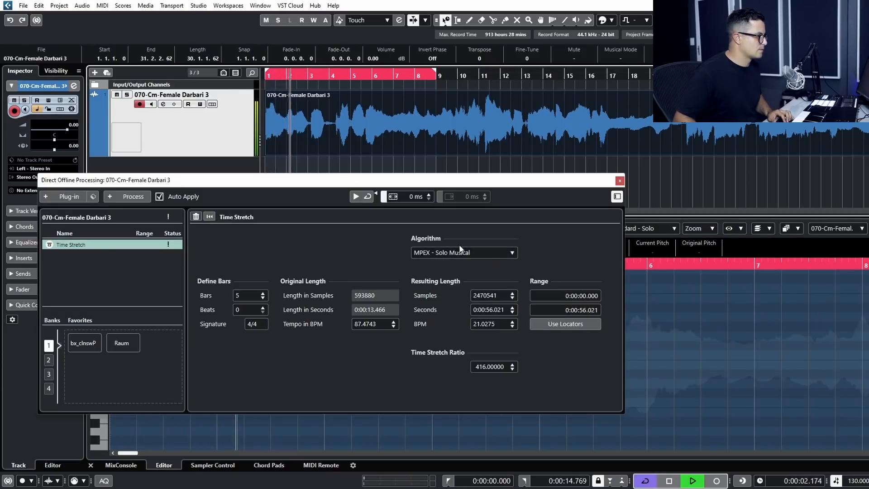
{"action": "left_click_drag", "start_coordinate": [500, 367], "coordinate": [499, 337]}
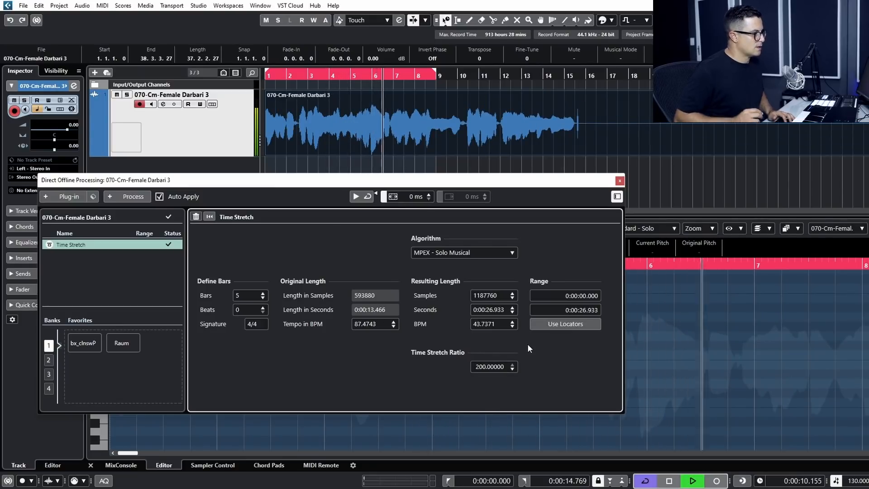
{"action": "key", "text": "space"}
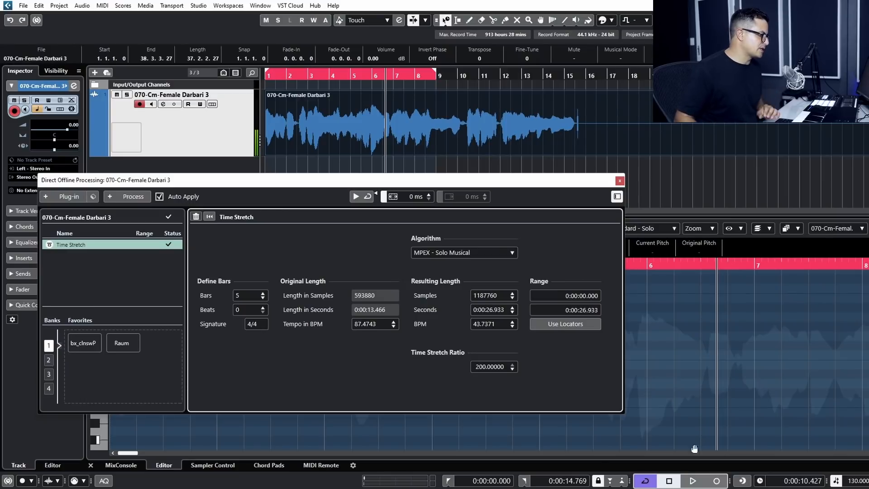
Switch the algorithm to elastique Pro - Pitch, raise the stretch ratio to 546, and audition the vocal from the start.
{"action": "left_click", "coordinate": [451, 252]}
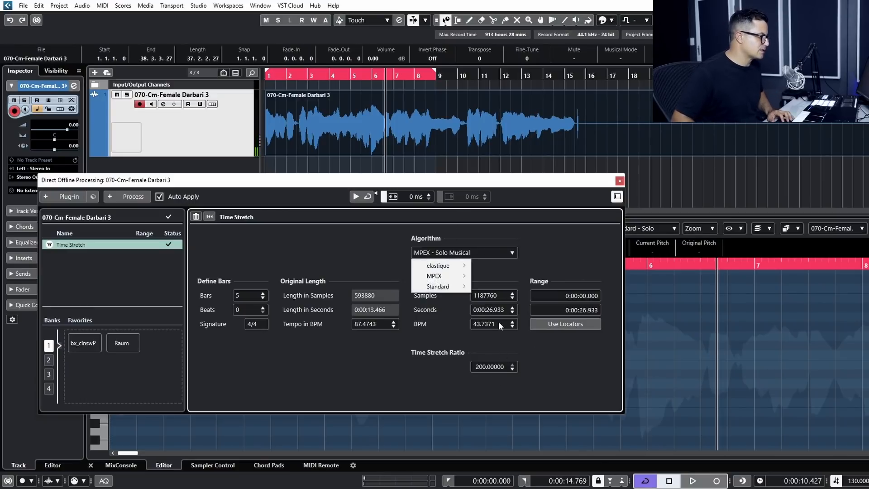
{"action": "mouse_move", "coordinate": [443, 267]}
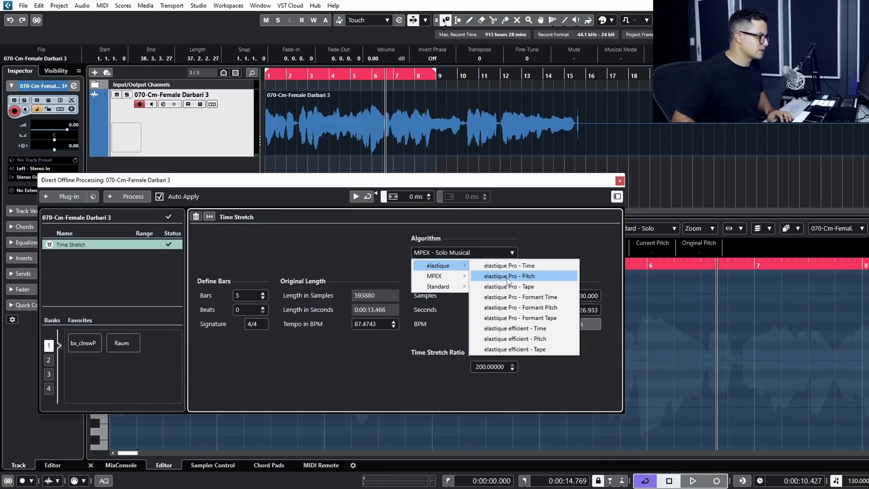
{"action": "left_click", "coordinate": [506, 274]}
{"action": "mouse_move", "coordinate": [488, 354]}
{"action": "left_mouse_down"}
{"action": "mouse_move", "coordinate": [490, 301]}
{"action": "mouse_move", "coordinate": [485, 339]}
{"action": "left_mouse_up"}
{"action": "left_click", "coordinate": [237, 91]}
{"action": "key", "text": "."}
{"action": "key", "text": "space"}
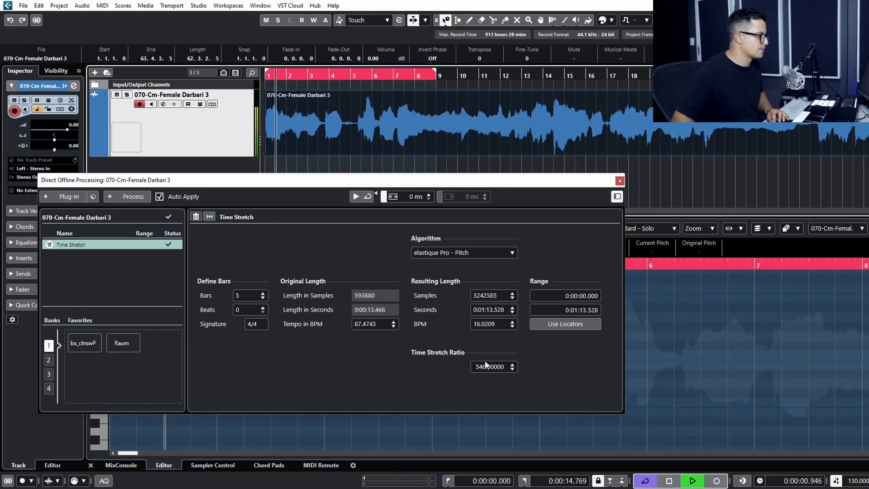
Raise the Time Stretch Ratio progressively to 1000 while auditioning the vocal, and stop playback.
{"action": "left_click_drag", "start_coordinate": [499, 360], "coordinate": [491, 133]}
{"action": "left_click_drag", "start_coordinate": [497, 362], "coordinate": [487, 230]}
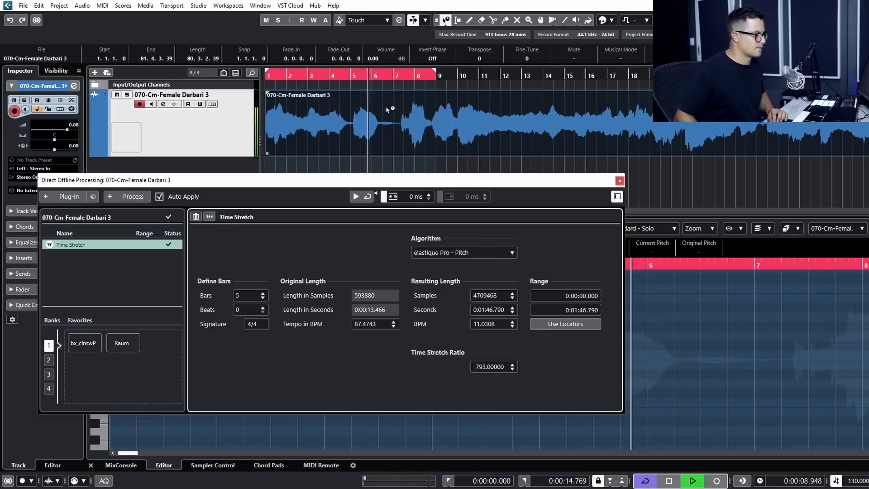
{"action": "left_click_drag", "start_coordinate": [519, 366], "coordinate": [515, 143]}
{"action": "left_click_drag", "start_coordinate": [492, 366], "coordinate": [492, 343]}
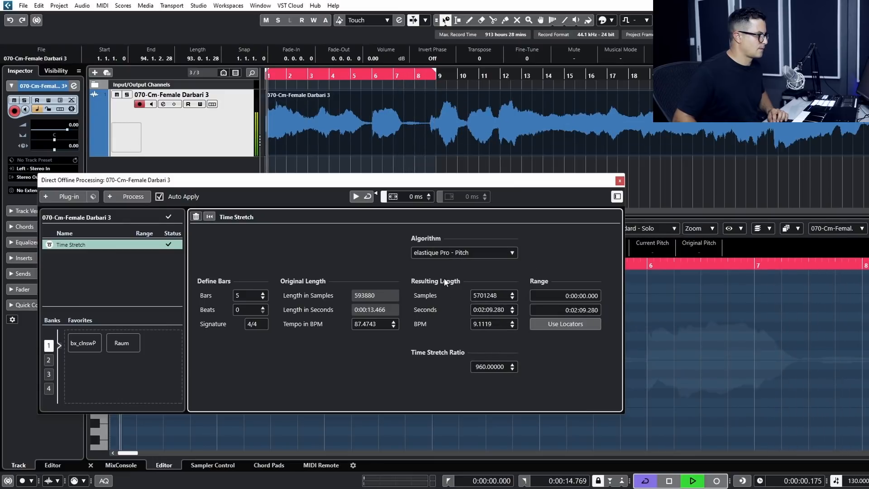
{"action": "left_click_drag", "start_coordinate": [485, 371], "coordinate": [490, 323]}
{"action": "left_click_drag", "start_coordinate": [499, 366], "coordinate": [501, 346]}
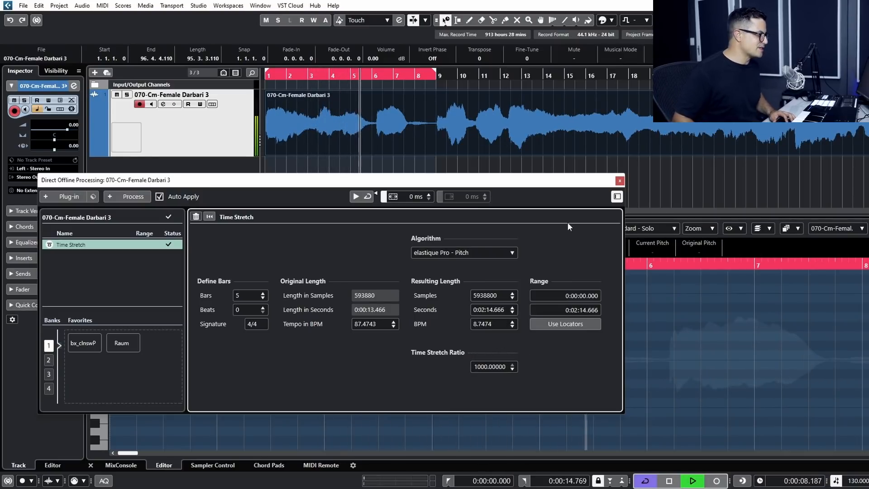
{"action": "left_click", "coordinate": [412, 141]}
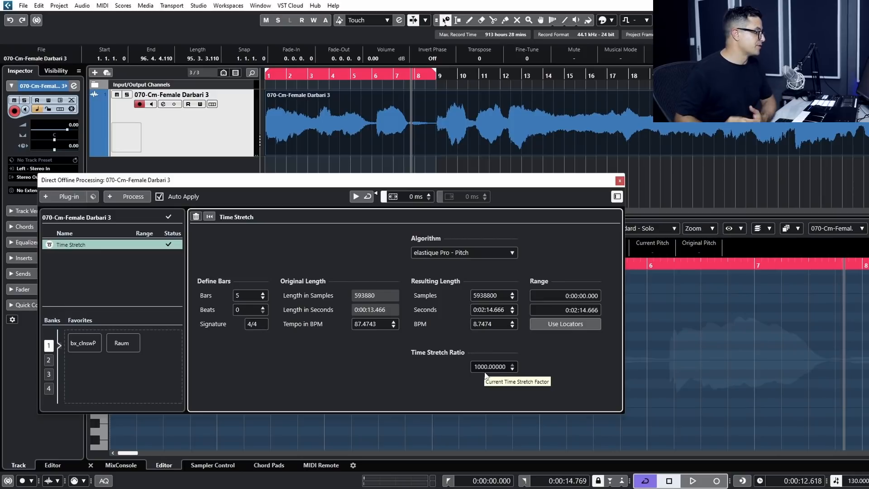
{"action": "left_click", "coordinate": [500, 367]}
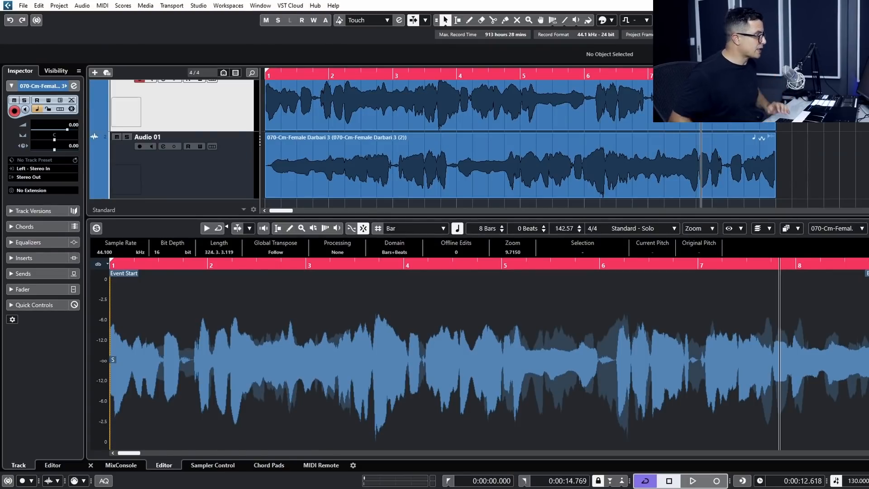
Select the 070-Cm-Female Darbari 3 event on the first track and activate Free Warp for it in the Sample Editor.
{"action": "scroll", "coordinate": [632, 170], "scroll_direction": "up", "scroll_amount": 1}
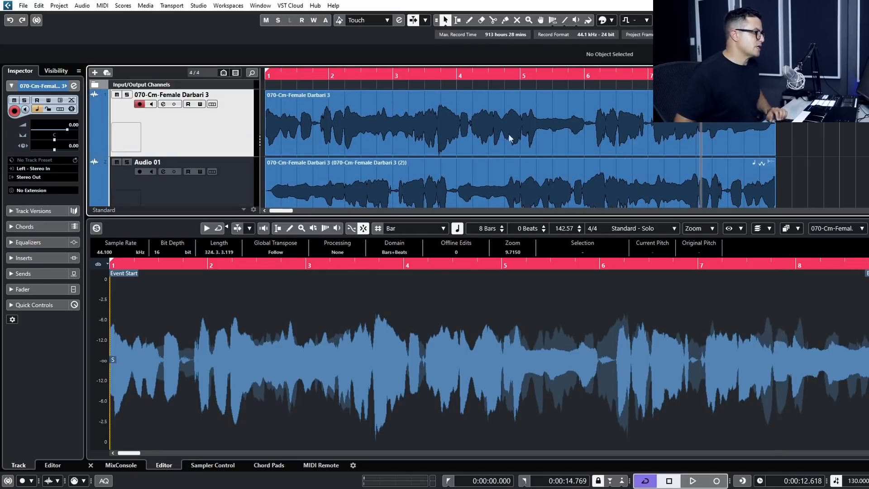
{"action": "left_click", "coordinate": [375, 143]}
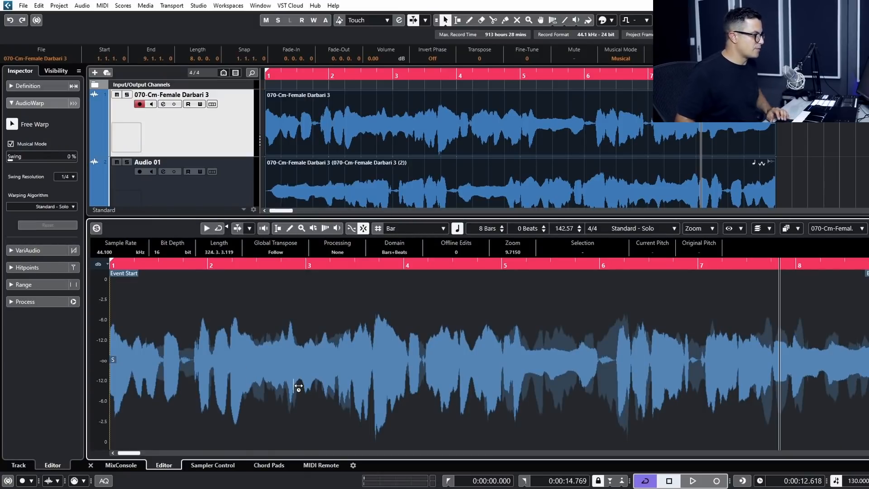
{"action": "left_click", "coordinate": [16, 86]}
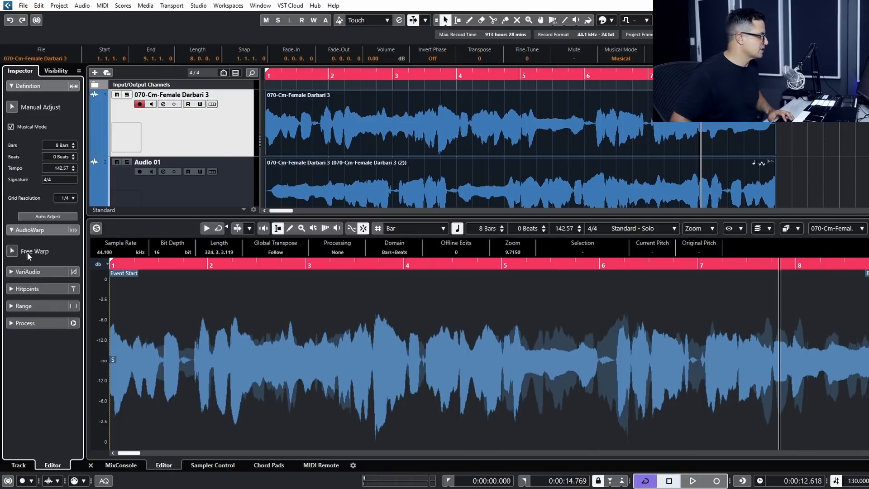
{"action": "left_click", "coordinate": [27, 253]}
{"action": "left_click", "coordinate": [48, 256]}
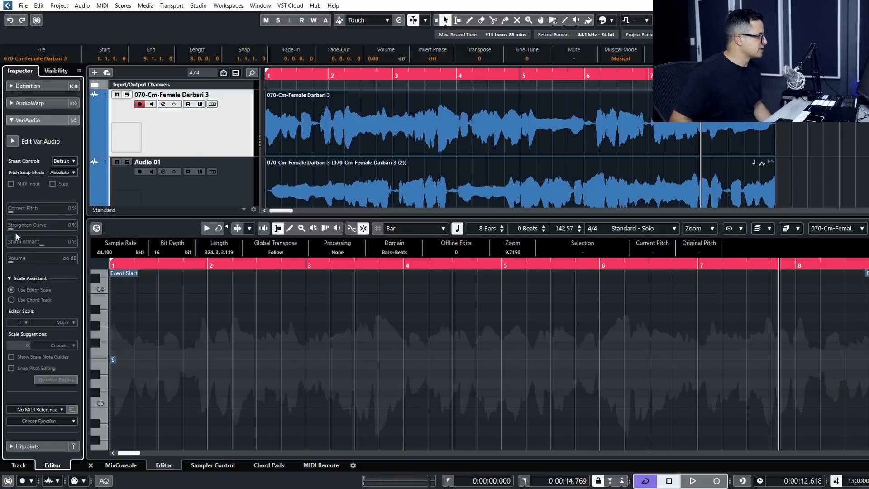
{"action": "left_click", "coordinate": [39, 103]}
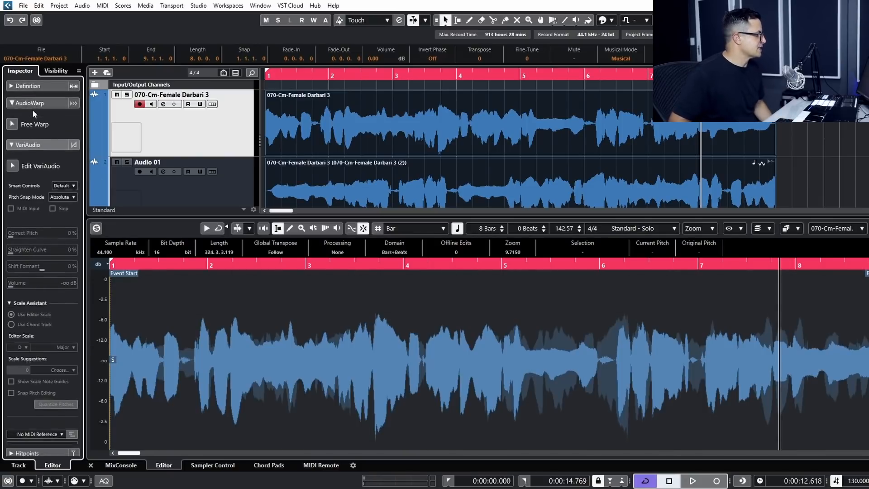
{"action": "left_click", "coordinate": [12, 125]}
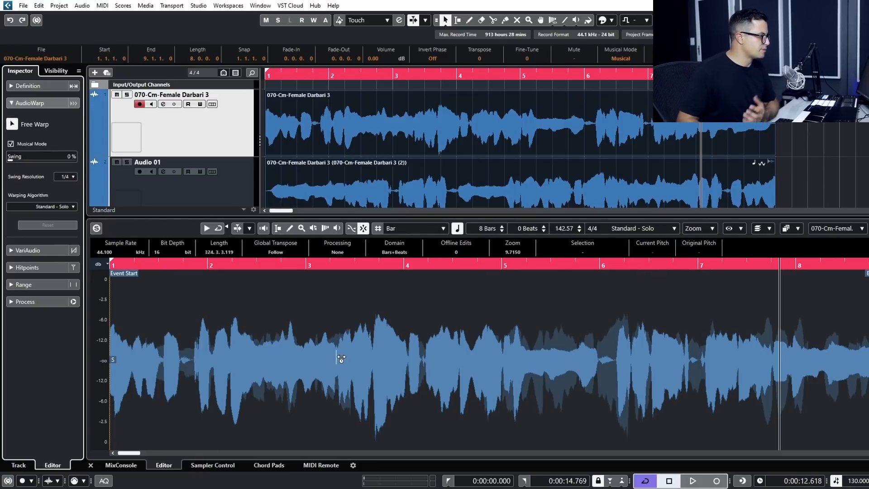
Add warp markers between bars 2 and 7 of the vocal waveform and shift them to stretch and compress its timing.
{"action": "left_click_drag", "start_coordinate": [308, 360], "coordinate": [292, 360]}
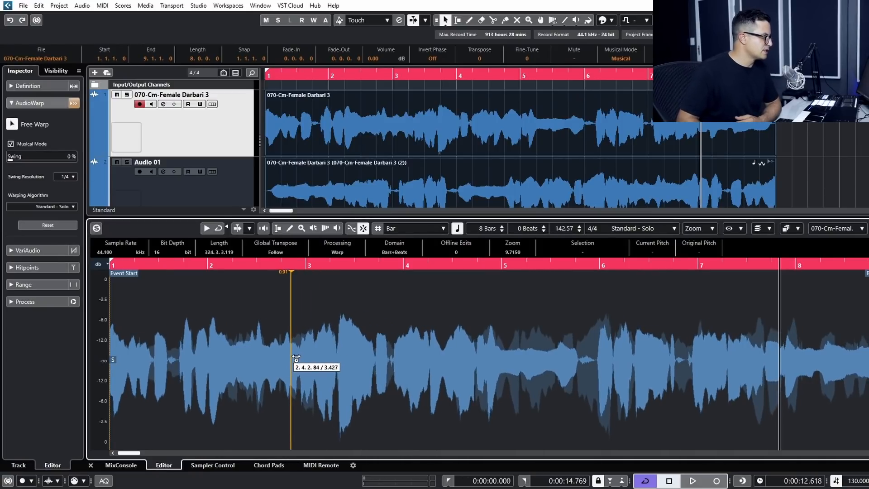
{"action": "left_click_drag", "start_coordinate": [409, 365], "coordinate": [502, 370]}
{"action": "left_click_drag", "start_coordinate": [598, 361], "coordinate": [563, 361]}
{"action": "left_click_drag", "start_coordinate": [594, 361], "coordinate": [607, 362]}
{"action": "left_click_drag", "start_coordinate": [643, 363], "coordinate": [660, 364]}
{"action": "left_click_drag", "start_coordinate": [700, 365], "coordinate": [686, 366]}
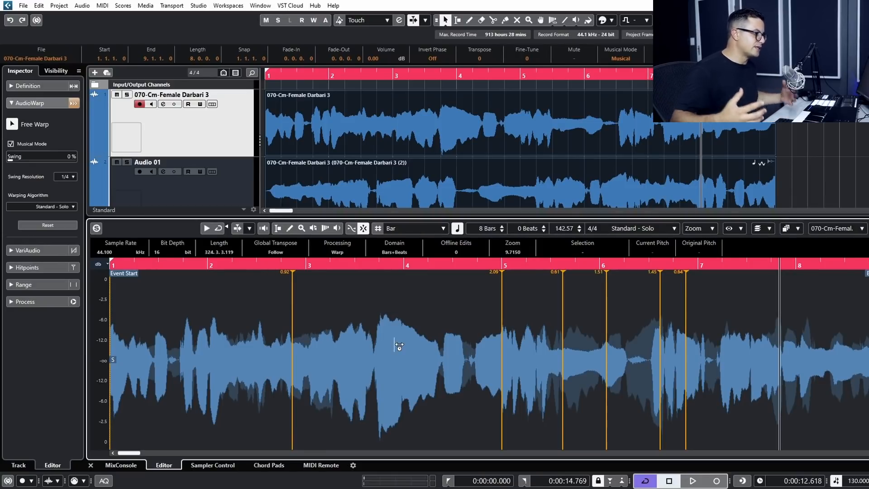
{"action": "left_click_drag", "start_coordinate": [373, 329], "coordinate": [394, 335]}
{"action": "left_click_drag", "start_coordinate": [463, 379], "coordinate": [450, 382]}
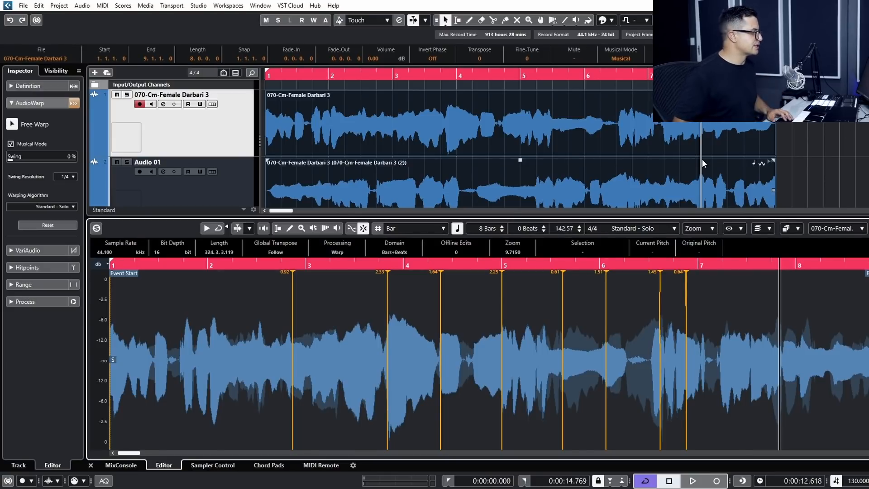
Close the lower editor and warp the first track's vocal event between bars 2 and 4 directly in the project with the Free Warp tool.
{"action": "double_click", "coordinate": [631, 122]}
{"action": "left_click", "coordinate": [669, 308]}
{"action": "left_click", "coordinate": [553, 20]}
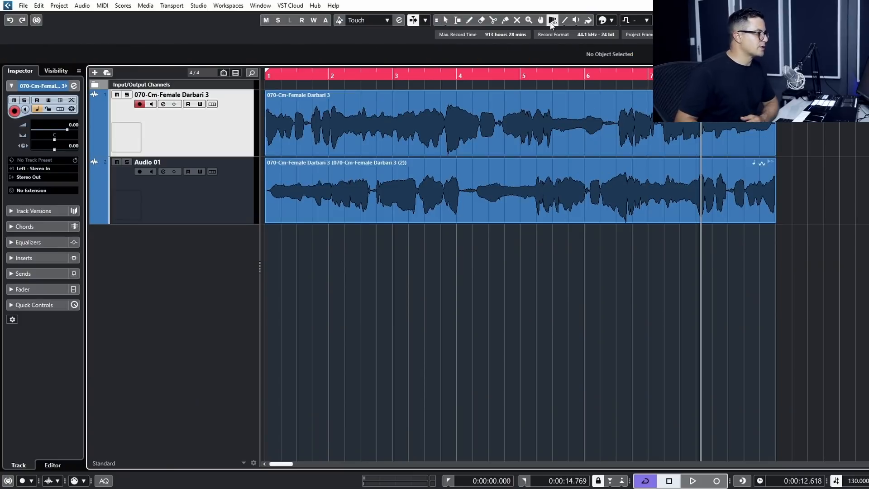
{"action": "left_click", "coordinate": [454, 130]}
{"action": "left_click_drag", "start_coordinate": [353, 129], "coordinate": [335, 131]}
{"action": "left_click_drag", "start_coordinate": [353, 130], "coordinate": [356, 130]}
{"action": "left_click_drag", "start_coordinate": [419, 144], "coordinate": [430, 143]}
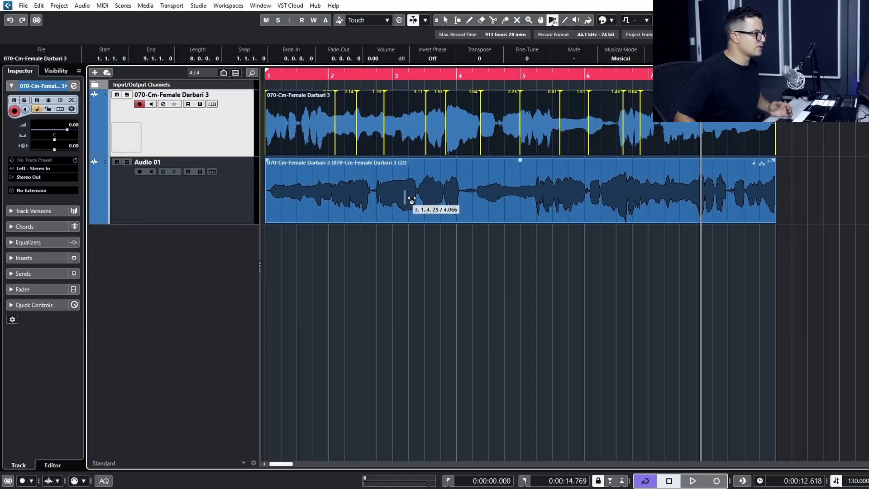
Add and shift warp markers on the Audio 01 vocal event around bar 3 in the project.
{"action": "left_click", "coordinate": [383, 203]}
{"action": "mouse_move", "coordinate": [402, 204]}
{"action": "left_mouse_down"}
{"action": "mouse_move", "coordinate": [388, 203]}
{"action": "mouse_move", "coordinate": [405, 203]}
{"action": "left_mouse_up"}
{"action": "left_click", "coordinate": [426, 203]}
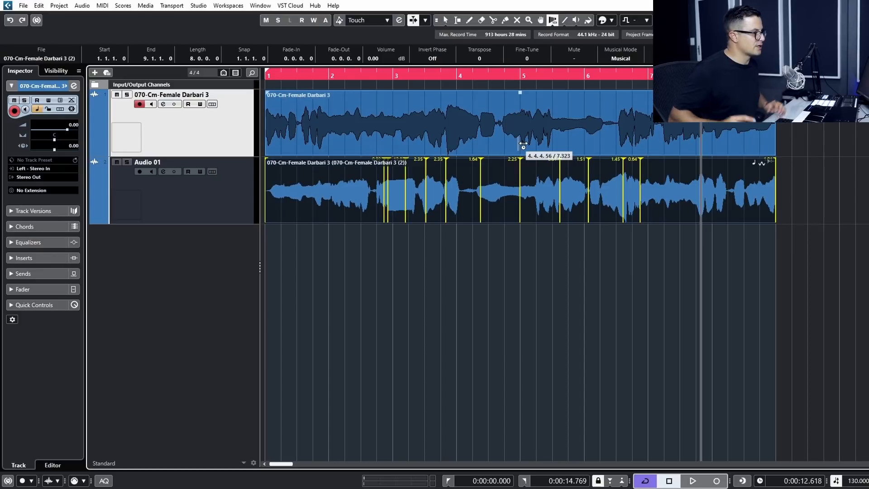
{"action": "left_click", "coordinate": [686, 209]}
{"action": "left_click", "coordinate": [702, 208]}
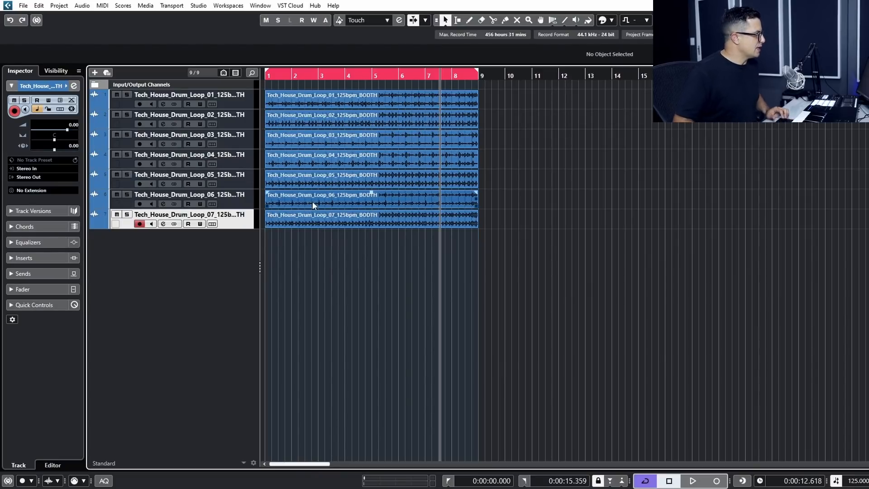
{"action": "left_click", "coordinate": [348, 219]}
{"action": "left_click", "coordinate": [584, 244]}
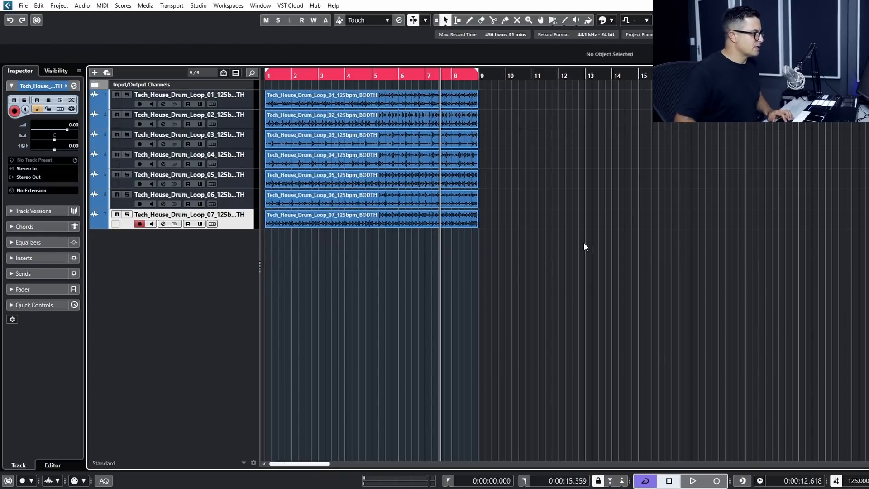
{"action": "left_click", "coordinate": [374, 216]}
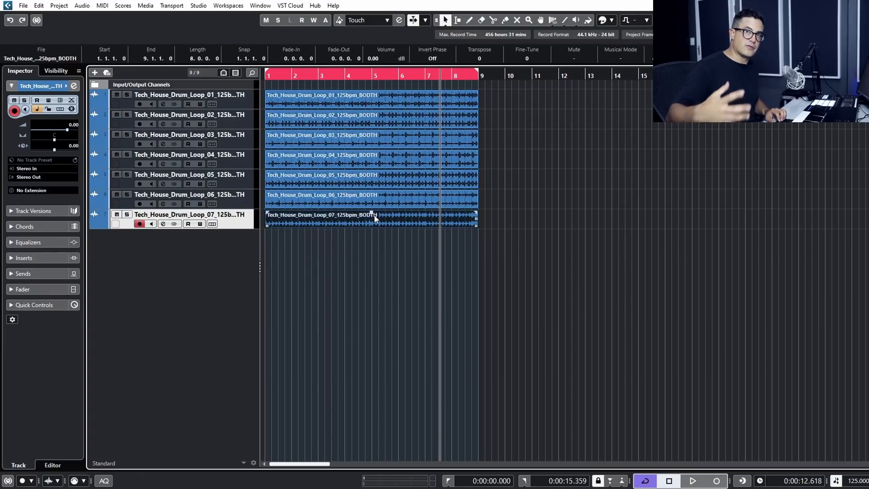
{"action": "left_click", "coordinate": [418, 198]}
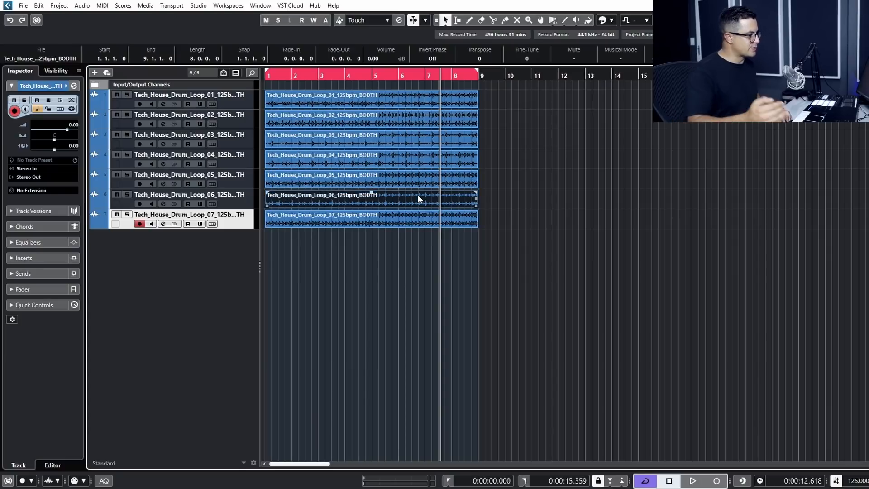
{"action": "left_click", "coordinate": [359, 235]}
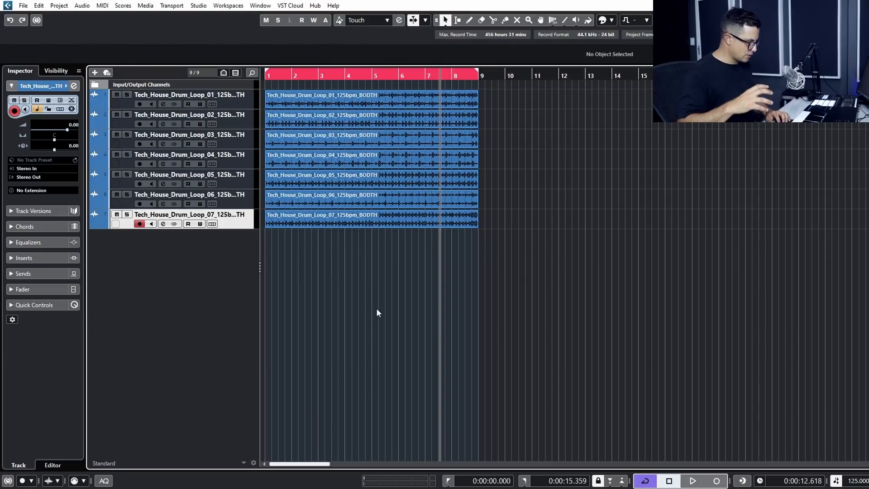
View the Export Audio Mixdown settings and close the dialog without exporting.
{"action": "left_click", "coordinate": [23, 6]}
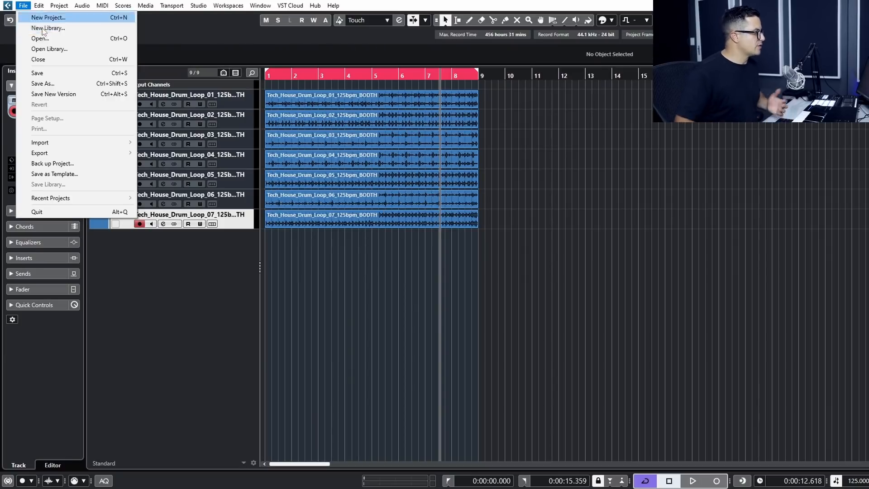
{"action": "mouse_move", "coordinate": [45, 153]}
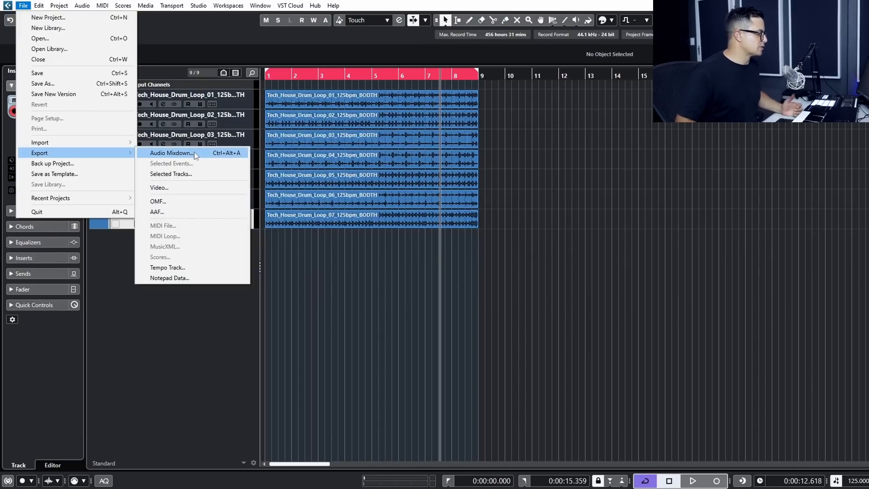
{"action": "left_click", "coordinate": [172, 153]}
{"action": "left_click_drag", "start_coordinate": [548, 57], "coordinate": [401, 43]}
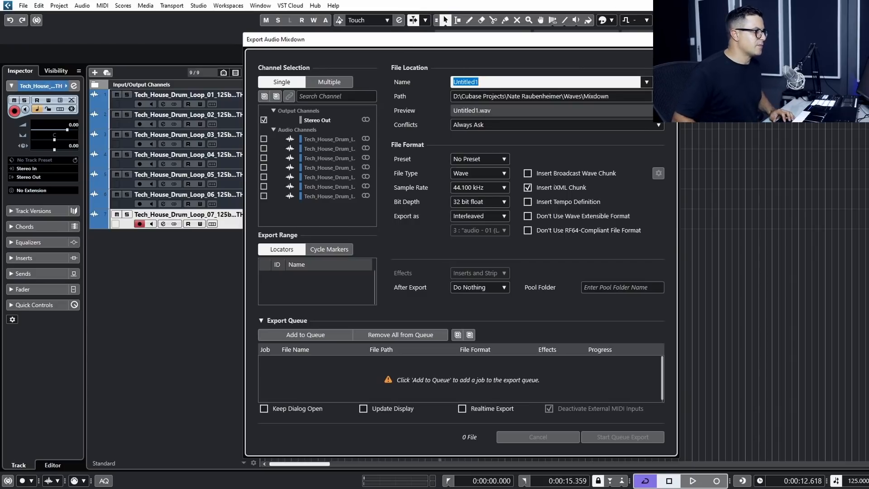
{"action": "key", "text": "Escape"}
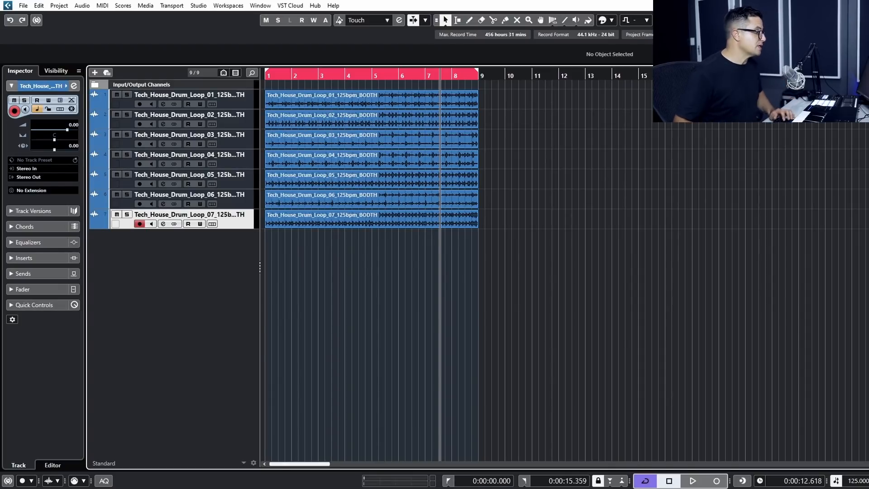
Select the Tech House drum loop events 07, 05, 03 and 01 together and open the Export Selected Events dialog.
{"action": "left_click", "coordinate": [361, 222]}
{"action": "left_click", "coordinate": [369, 175], "text": "shift"}
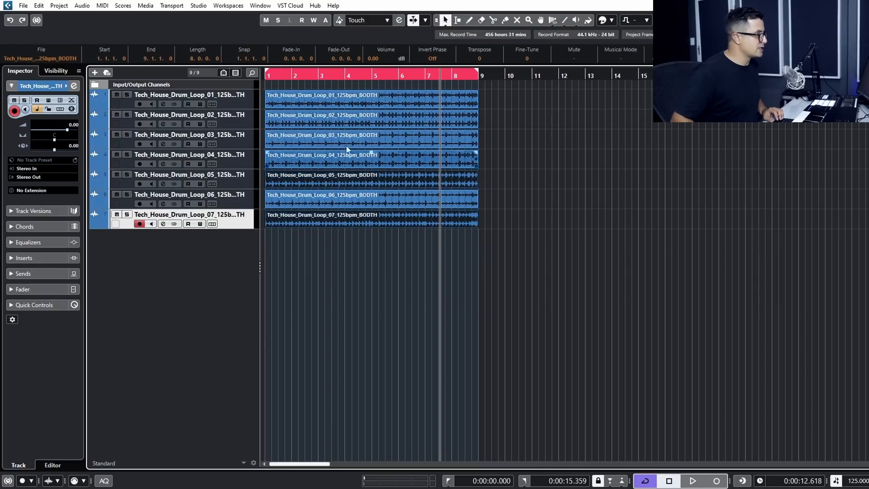
{"action": "left_click", "coordinate": [345, 145], "text": "shift"}
{"action": "left_click", "coordinate": [351, 97], "text": "shift"}
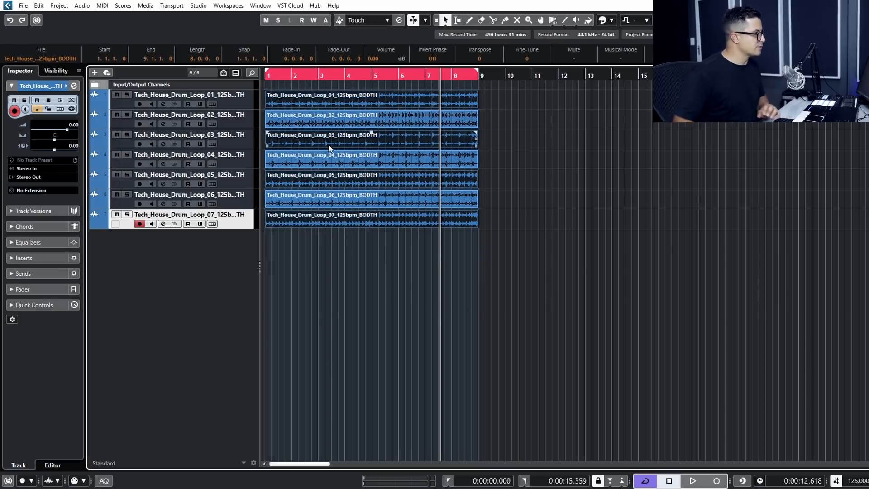
{"action": "left_click", "coordinate": [28, 7]}
{"action": "mouse_move", "coordinate": [55, 151]}
{"action": "left_click", "coordinate": [165, 163]}
{"action": "left_click_drag", "start_coordinate": [580, 89], "coordinate": [362, 82]}
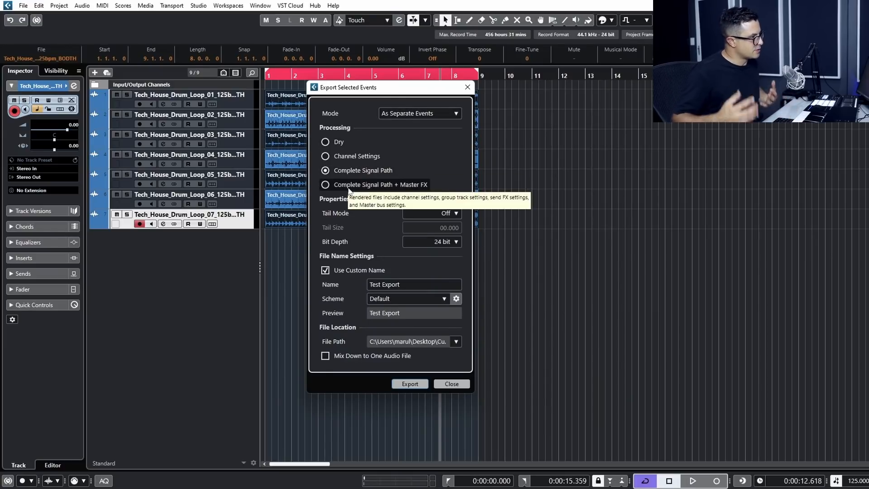
Review the mode choices for exporting the selected events and close the dialog without exporting.
{"action": "left_click", "coordinate": [430, 115]}
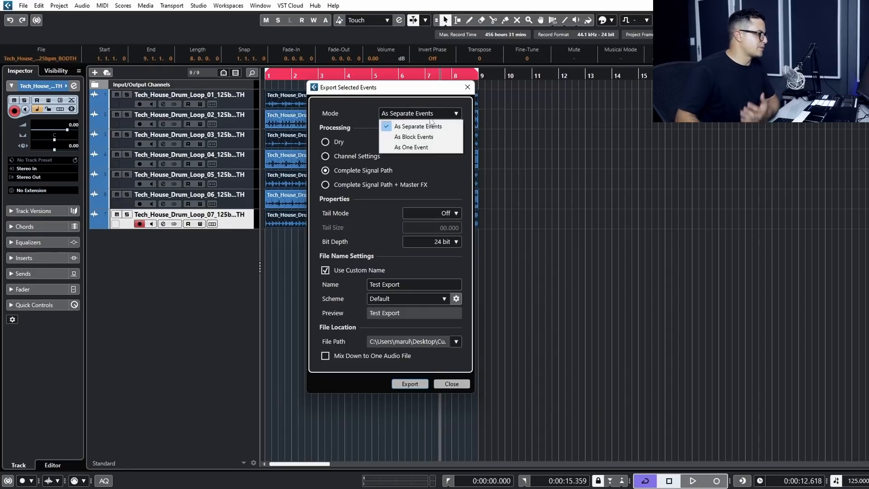
{"action": "left_click", "coordinate": [432, 175]}
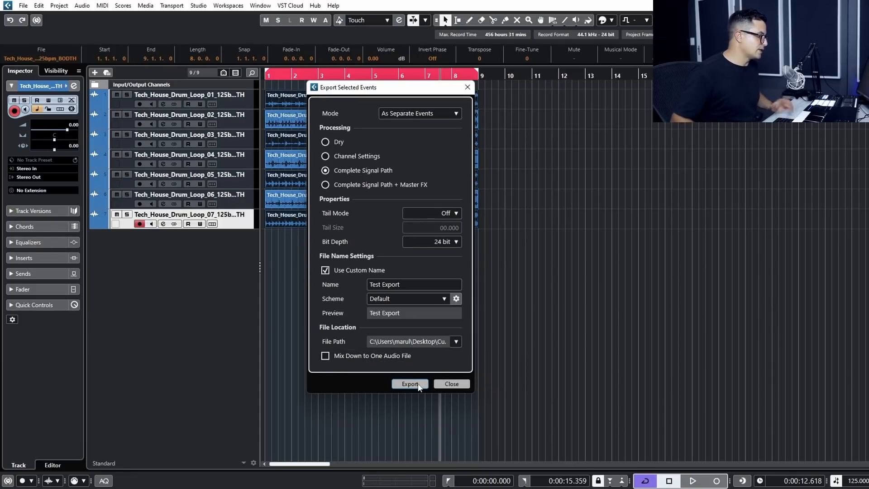
{"action": "left_click", "coordinate": [451, 384]}
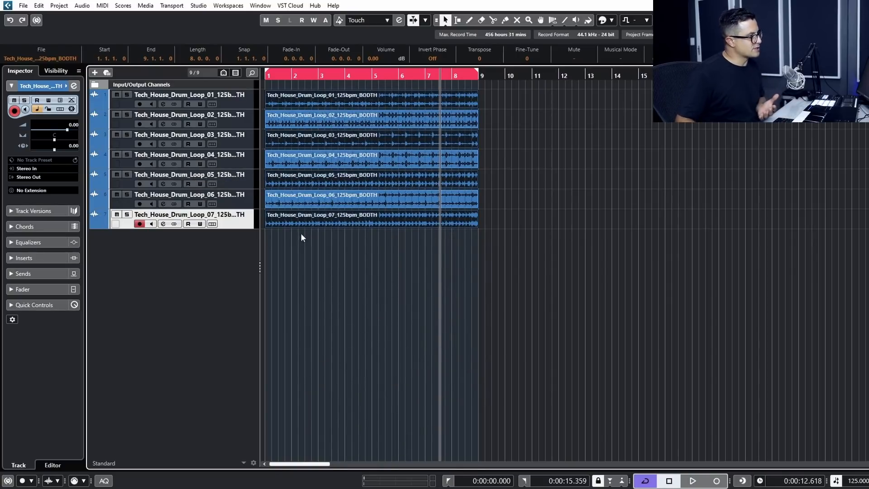
{"action": "left_click", "coordinate": [417, 261]}
{"action": "left_click", "coordinate": [360, 218]}
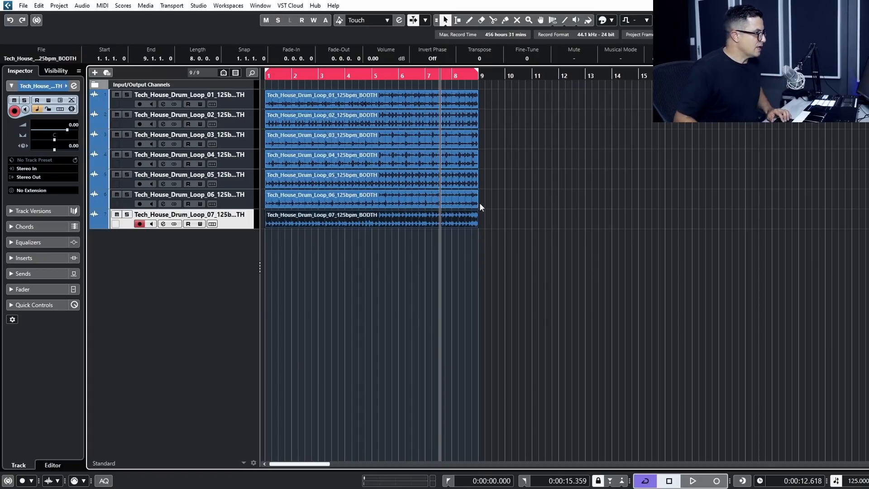
{"action": "left_click", "coordinate": [468, 198]}
{"action": "left_click", "coordinate": [399, 181]}
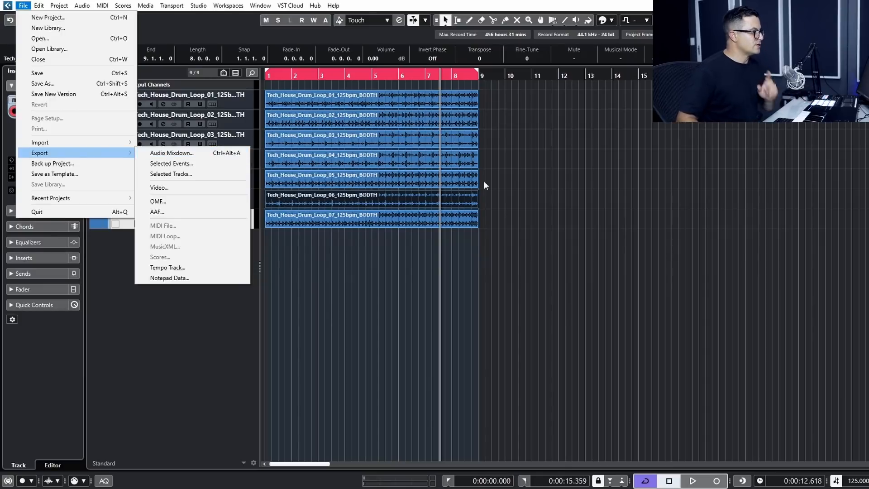
{"action": "left_click", "coordinate": [429, 215]}
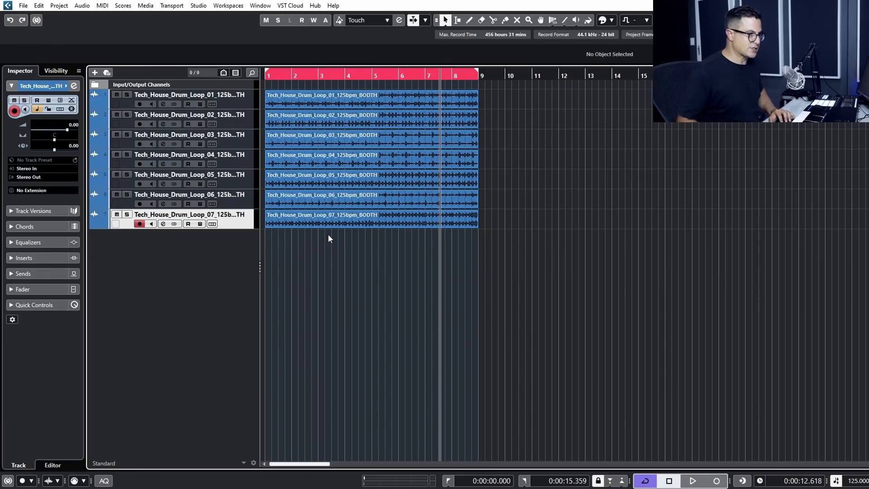
Assign the SpectraLayers extension to the Tech_House_Drum_Loop_07 track.
{"action": "key", "text": "h"}
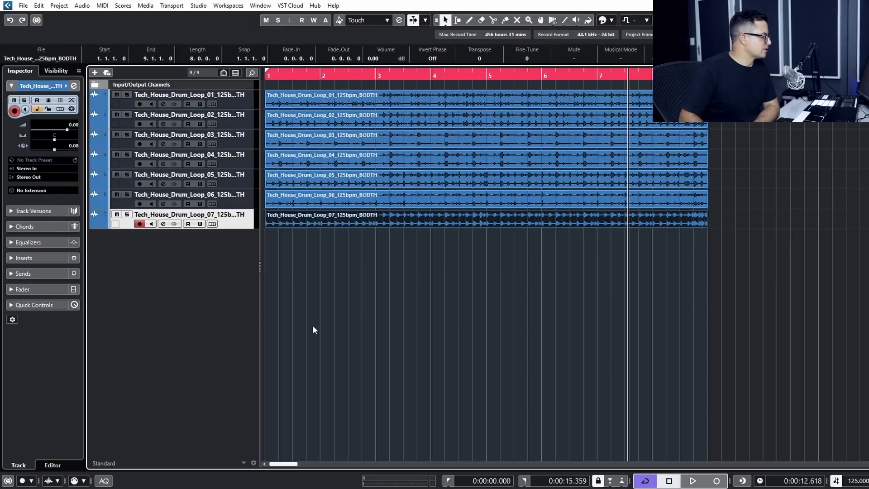
{"action": "left_click", "coordinate": [40, 190]}
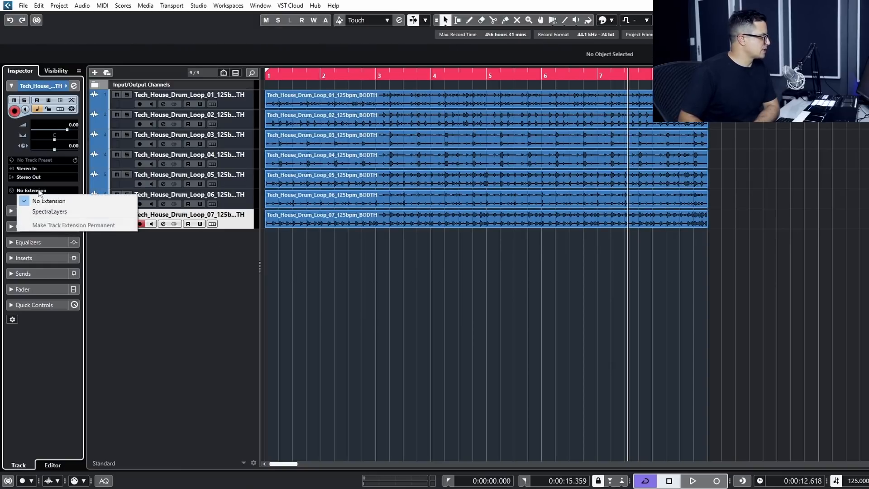
{"action": "left_click", "coordinate": [55, 212]}
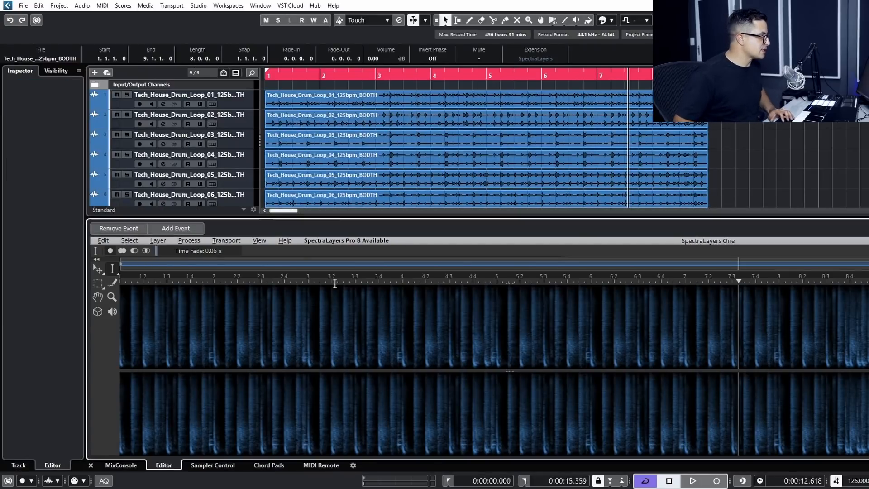
Inspect the spectrogram of drum loop 07 in SpectraLayers, placing the cursor at bar 5, and select its event in the project.
{"action": "scroll", "coordinate": [362, 143], "scroll_direction": "down", "scroll_amount": 2}
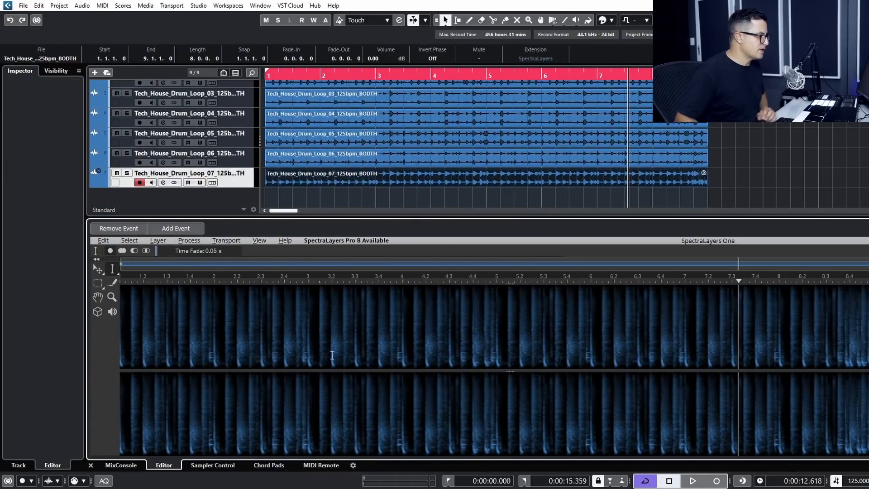
{"action": "mouse_move", "coordinate": [314, 343]}
{"action": "left_mouse_down"}
{"action": "mouse_move", "coordinate": [235, 343]}
{"action": "mouse_move", "coordinate": [328, 339]}
{"action": "left_mouse_up"}
{"action": "left_click", "coordinate": [196, 333]}
{"action": "left_click", "coordinate": [498, 342]}
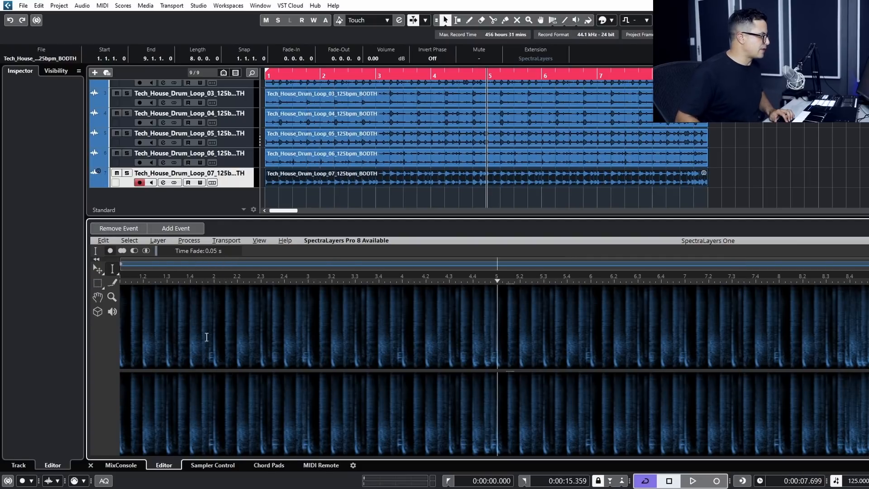
{"action": "left_click", "coordinate": [358, 180]}
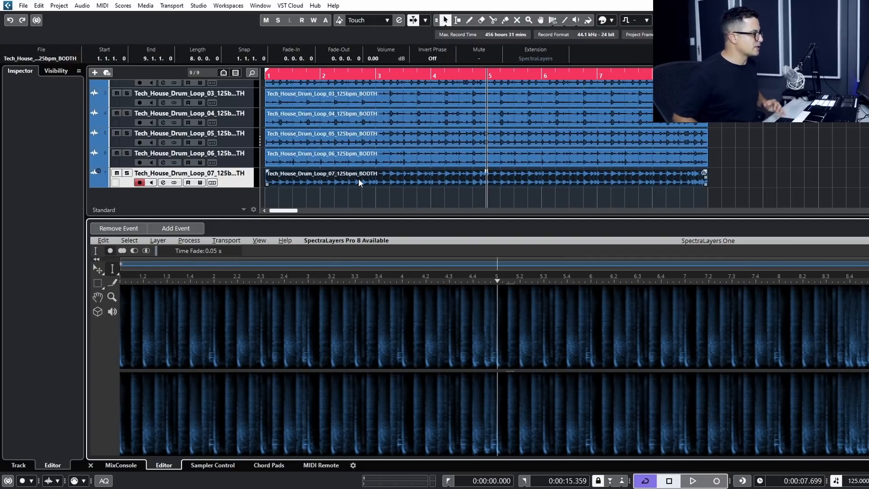